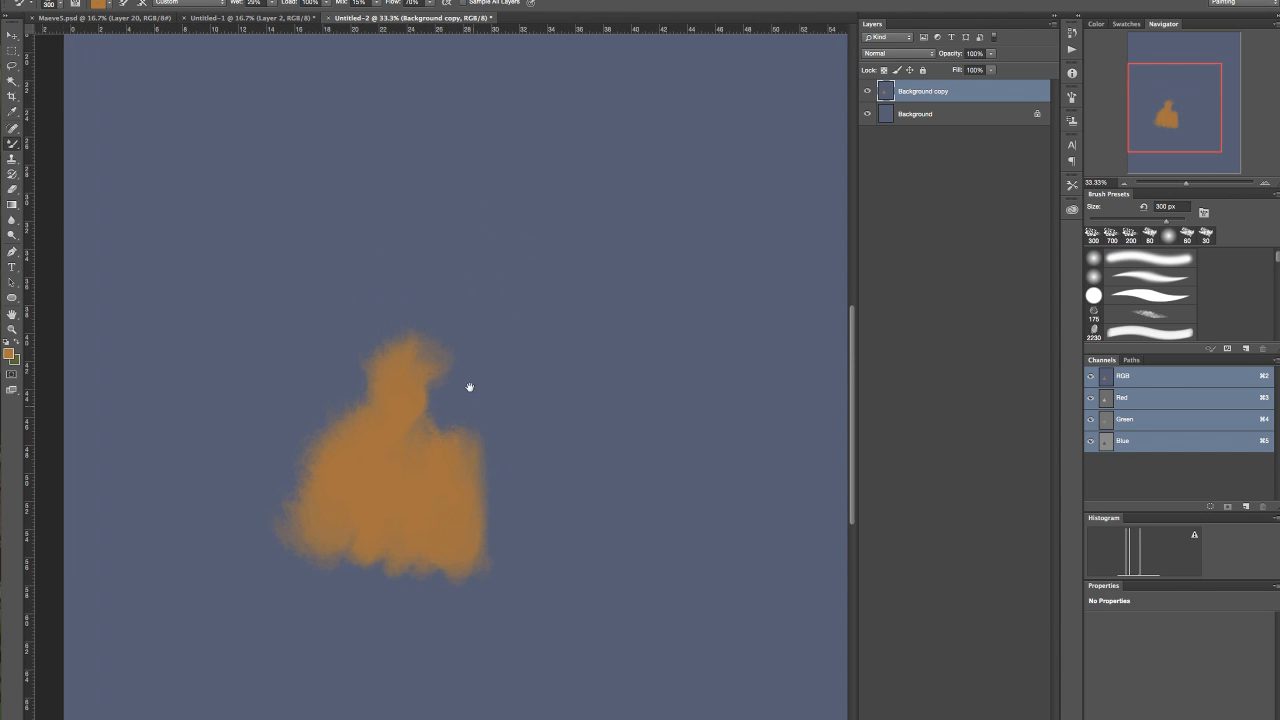
# - Reduce the mixer brush to 100 px and define the left edge of the orange cloud's upper lobe
pyautogui.press('[')
pyautogui.press('[')
pyautogui.press('[')
pyautogui.moveTo(371, 401); pyautogui.dragTo(374, 373)
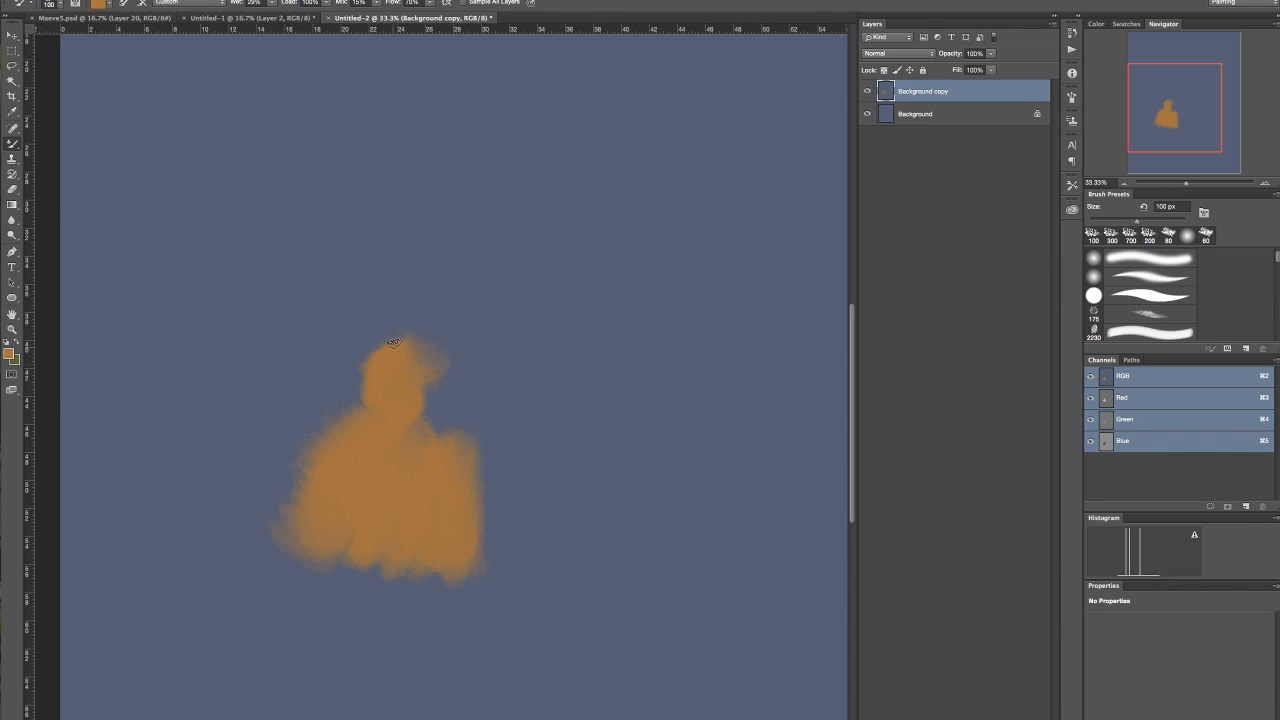
# - Switch to the Brush tool, firm up the cloud's left contour in orange, and glaze muted brown over its lower body at 175 px
pyautogui.hotkey('shift', 'b')
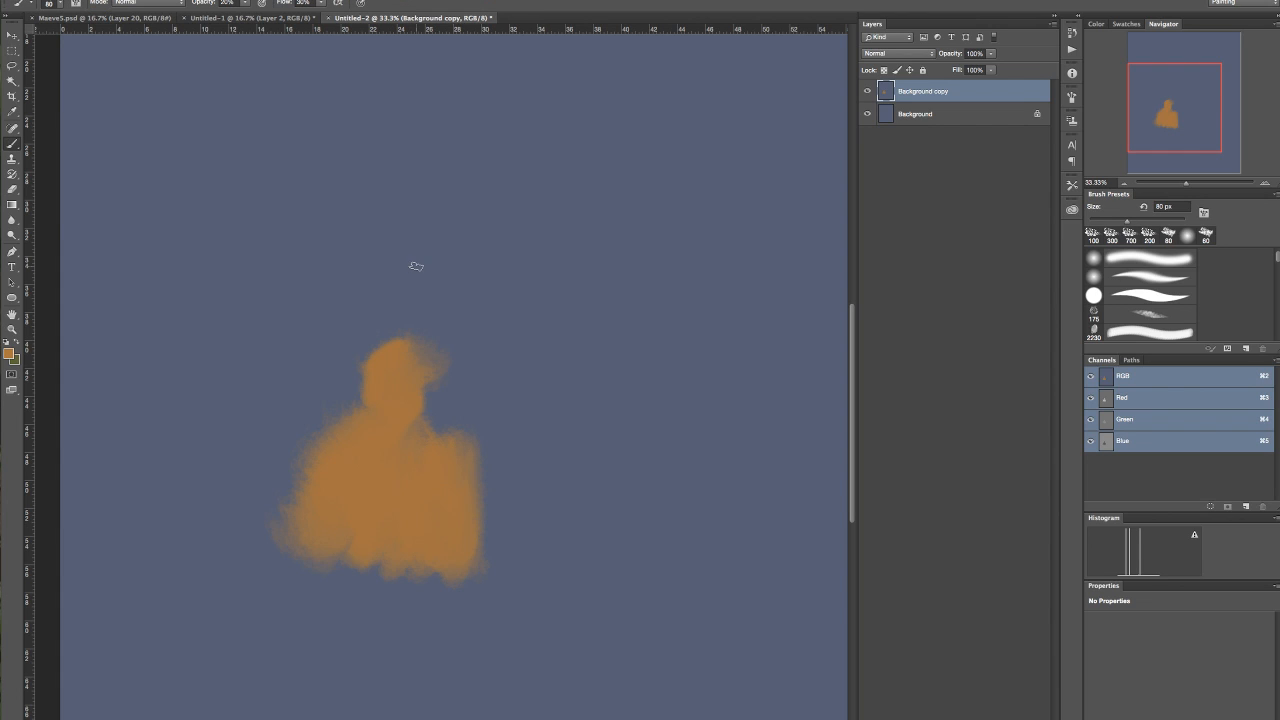
pyautogui.moveTo(343, 419); pyautogui.dragTo(358, 420)
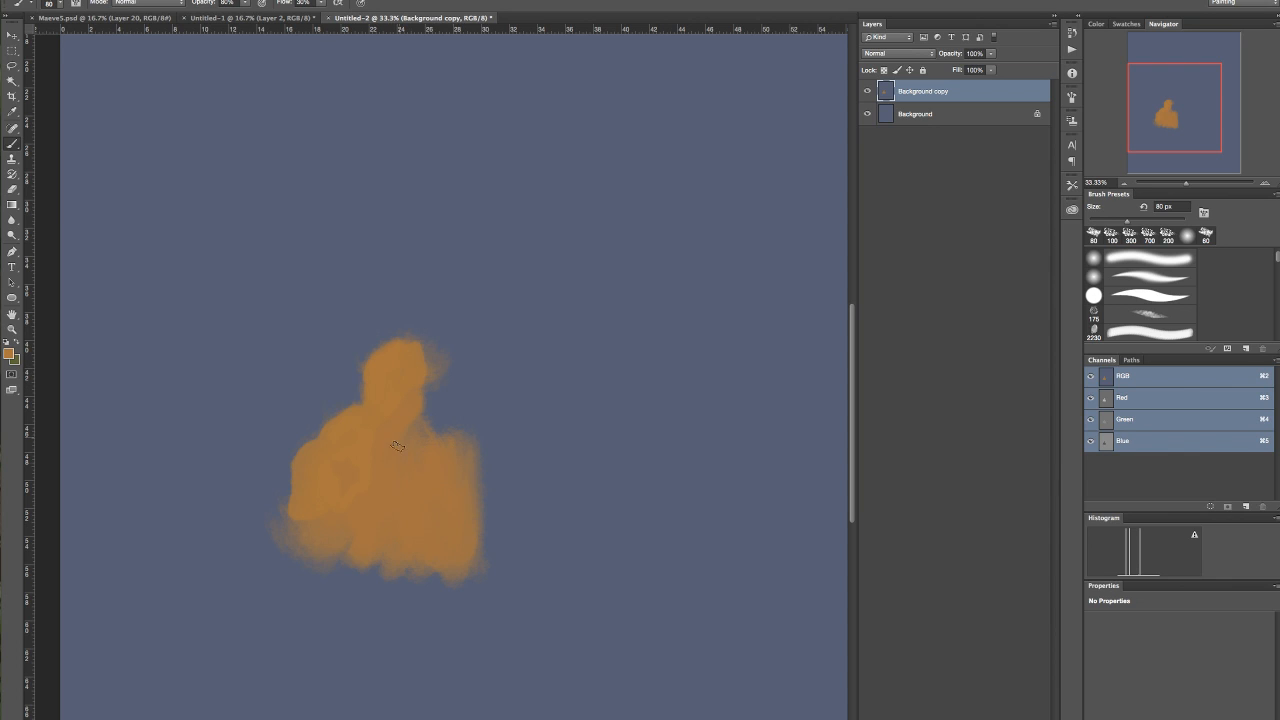
pyautogui.moveTo(325, 553)
pyautogui.mouseDown()
pyautogui.moveTo(310, 520)
pyautogui.moveTo(318, 546)
pyautogui.mouseUp()
pyautogui.press(']')
pyautogui.moveTo(428, 414)
pyautogui.mouseDown()
pyautogui.moveTo(447, 451)
pyautogui.moveTo(476, 435)
pyautogui.moveTo(455, 500)
pyautogui.moveTo(452, 482)
pyautogui.moveTo(431, 502)
pyautogui.moveTo(482, 481)
pyautogui.mouseUp()
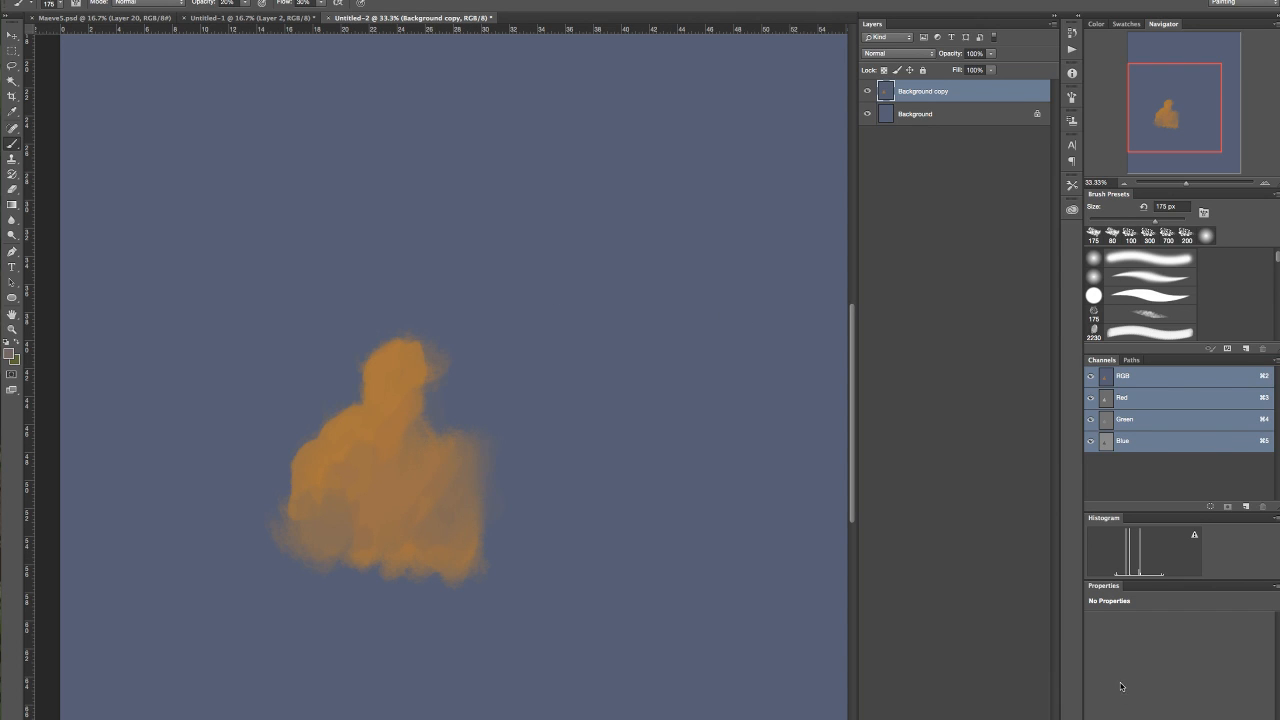
# - Add a new layer and draw a light yellow-green arrow on it, pointing down toward the cloud from the canvas's upper-left area
pyautogui.hotkey('ctrl', 'shift', 'alt', 'n')
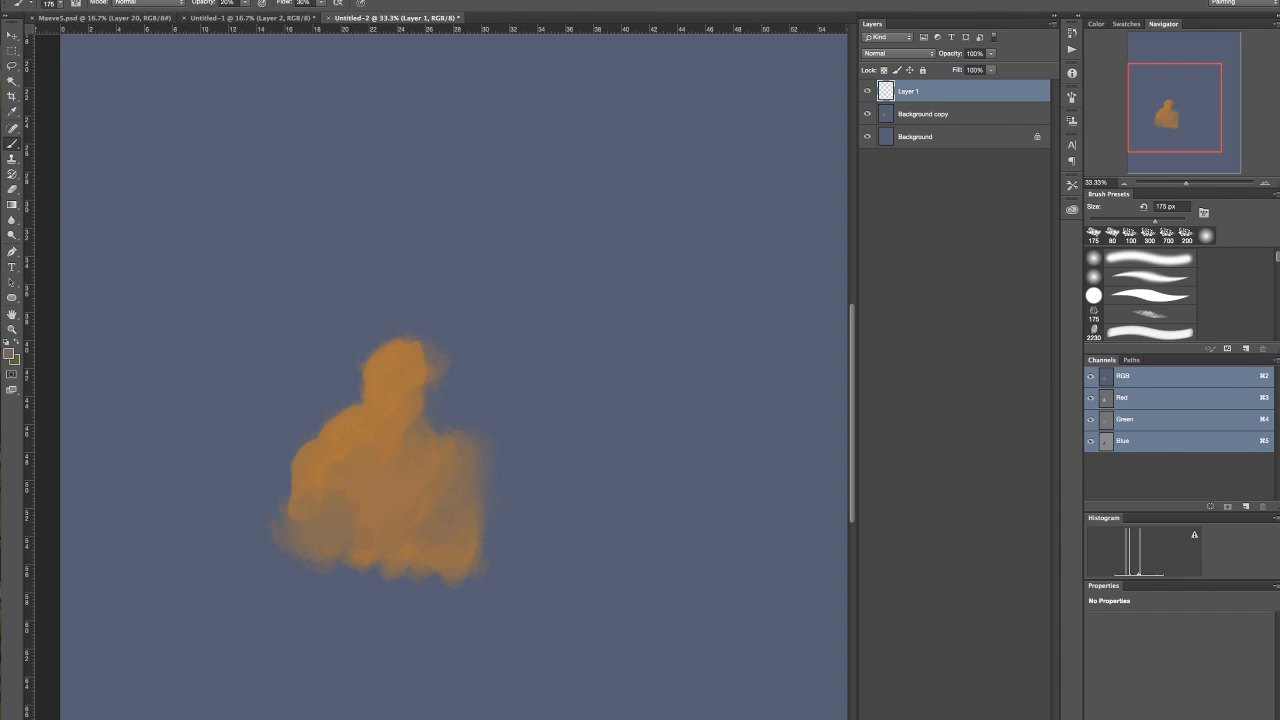
pyautogui.click(12, 350)
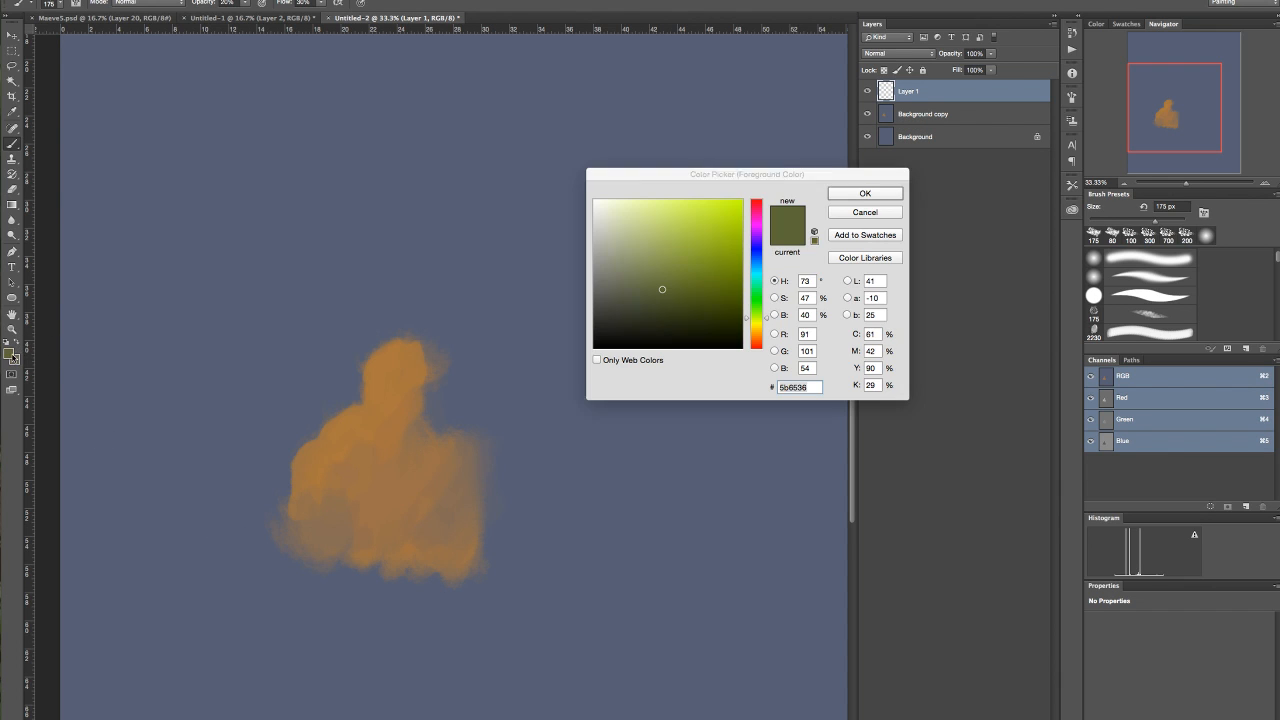
pyautogui.click(651, 225)
pyautogui.click(865, 193)
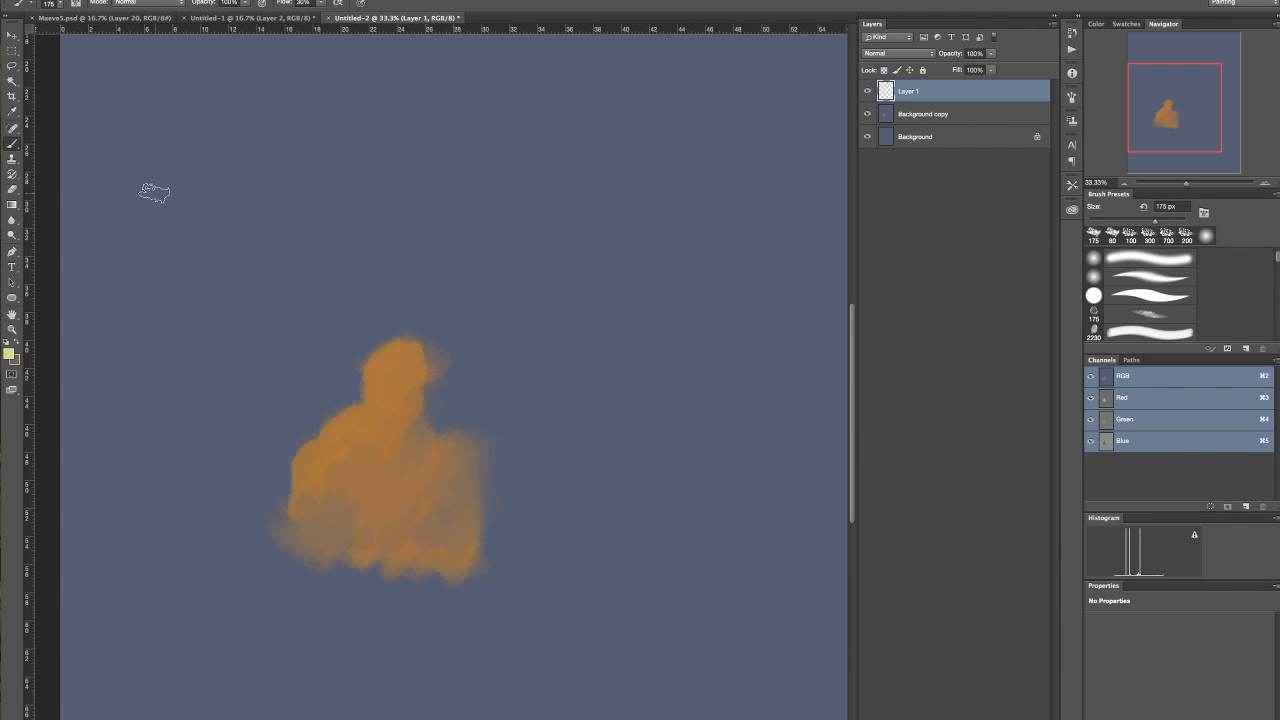
pyautogui.moveTo(116, 176)
pyautogui.mouseDown()
pyautogui.moveTo(189, 210)
pyautogui.moveTo(157, 207)
pyautogui.moveTo(192, 212)
pyautogui.moveTo(174, 185)
pyautogui.mouseUp()
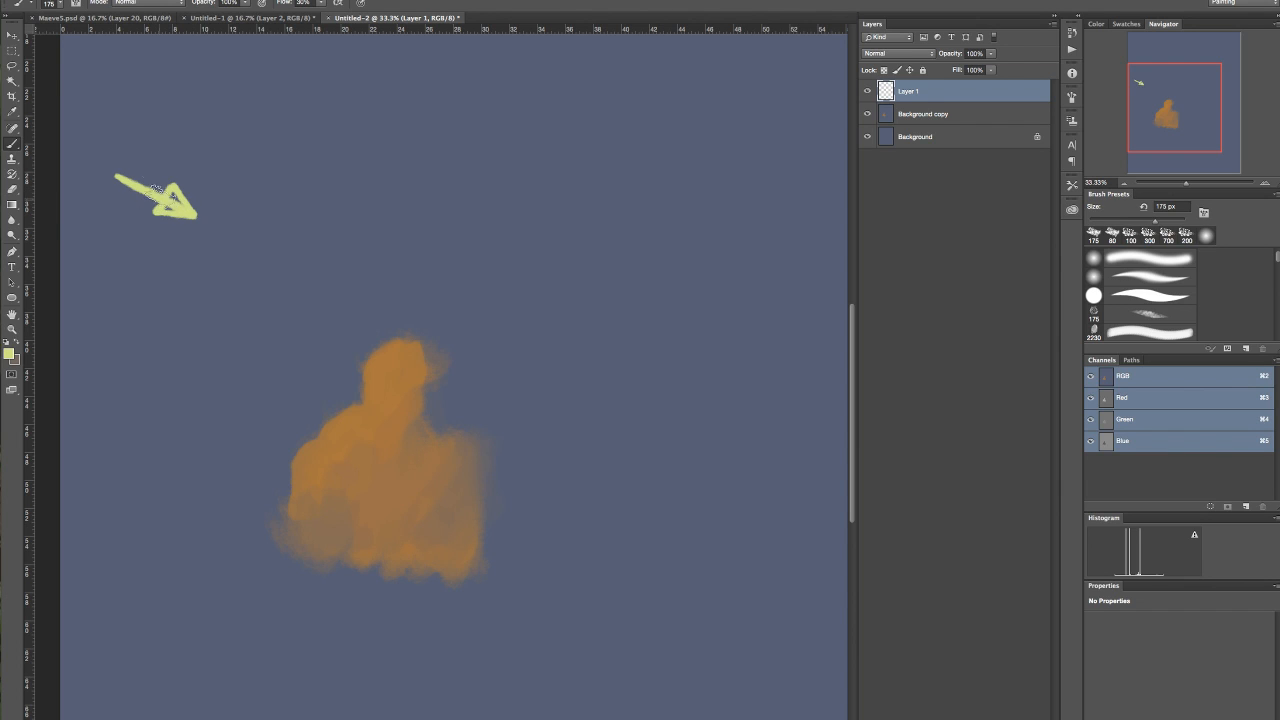
# - Handwrite the label "SUN RAYS" above the arrow in the same yellow-green, undoing bad strokes
pyautogui.moveTo(81, 121)
pyautogui.mouseDown()
pyautogui.moveTo(94, 139)
pyautogui.moveTo(86, 129)
pyautogui.moveTo(84, 142)
pyautogui.moveTo(122, 121)
pyautogui.moveTo(172, 141)
pyautogui.moveTo(205, 127)
pyautogui.mouseUp()
pyautogui.press('super+z')
pyautogui.press('super+alt+z')
pyautogui.press('super+alt+z')
pyautogui.moveTo(170, 117)
pyautogui.mouseDown()
pyautogui.moveTo(193, 139)
pyautogui.moveTo(205, 113)
pyautogui.moveTo(215, 140)
pyautogui.mouseUp()
pyautogui.moveTo(199, 129)
pyautogui.mouseDown()
pyautogui.moveTo(241, 111)
pyautogui.moveTo(231, 141)
pyautogui.moveTo(252, 140)
pyautogui.mouseUp()
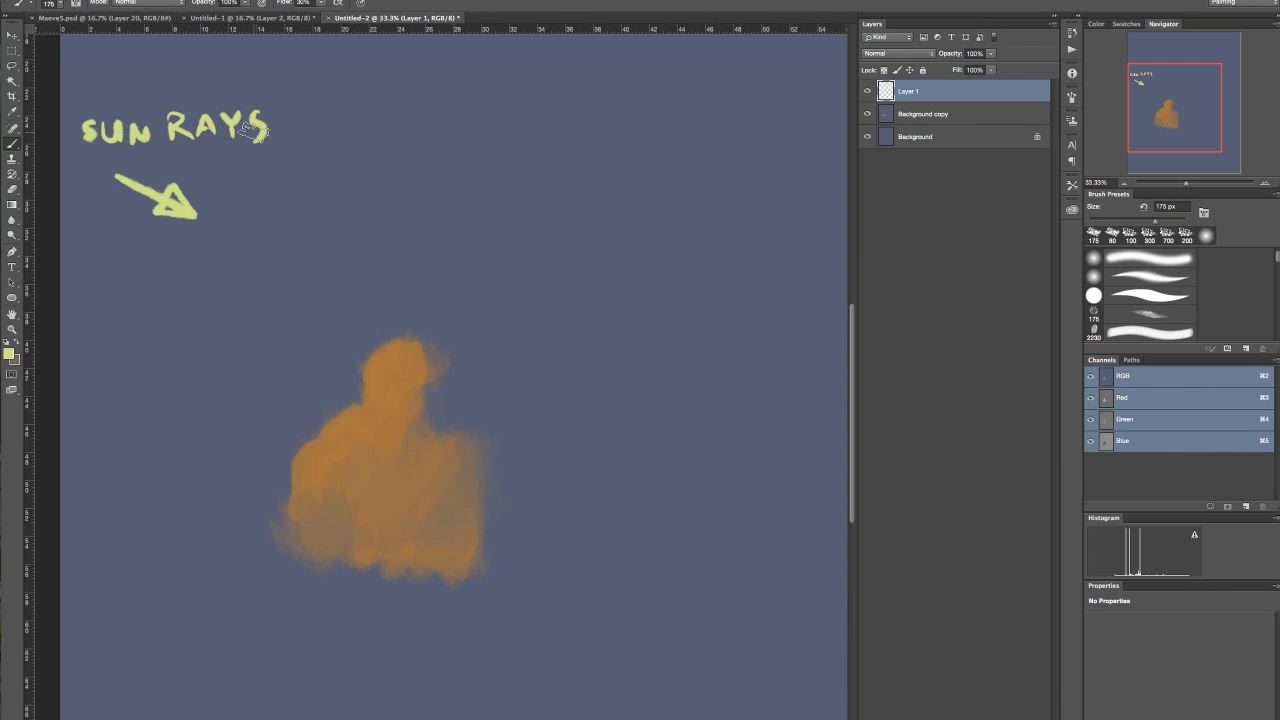
# - On the Background copy layer, block in a large gray-brown cloud mass above and to the right of the orange cloud
pyautogui.click(930, 118)
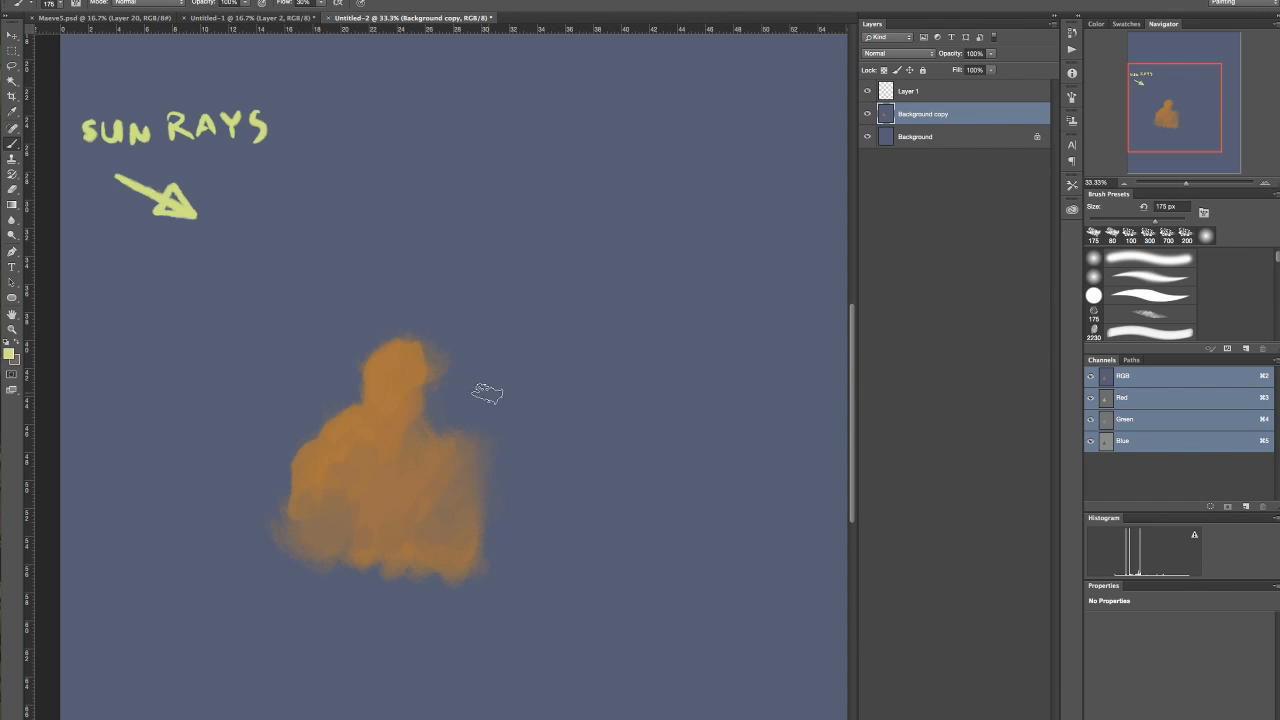
pyautogui.press('x')
pyautogui.moveTo(429, 523)
pyautogui.mouseDown()
pyautogui.moveTo(467, 551)
pyautogui.moveTo(487, 544)
pyautogui.moveTo(534, 480)
pyautogui.moveTo(505, 477)
pyautogui.moveTo(512, 512)
pyautogui.moveTo(513, 453)
pyautogui.moveTo(468, 419)
pyautogui.moveTo(378, 463)
pyautogui.mouseUp()
pyautogui.moveTo(455, 398)
pyautogui.mouseDown()
pyautogui.moveTo(503, 393)
pyautogui.moveTo(462, 362)
pyautogui.moveTo(428, 383)
pyautogui.moveTo(507, 382)
pyautogui.moveTo(530, 442)
pyautogui.moveTo(579, 458)
pyautogui.moveTo(544, 443)
pyautogui.moveTo(602, 491)
pyautogui.moveTo(583, 396)
pyautogui.moveTo(537, 363)
pyautogui.moveTo(472, 398)
pyautogui.moveTo(508, 349)
pyautogui.moveTo(479, 273)
pyautogui.moveTo(591, 364)
pyautogui.moveTo(539, 358)
pyautogui.moveTo(561, 353)
pyautogui.moveTo(612, 378)
pyautogui.moveTo(647, 307)
pyautogui.moveTo(674, 346)
pyautogui.moveTo(657, 377)
pyautogui.moveTo(692, 352)
pyautogui.moveTo(668, 355)
pyautogui.moveTo(647, 393)
pyautogui.moveTo(670, 404)
pyautogui.moveTo(612, 435)
pyautogui.moveTo(633, 452)
pyautogui.moveTo(629, 481)
pyautogui.moveTo(591, 492)
pyautogui.moveTo(626, 524)
pyautogui.moveTo(554, 503)
pyautogui.moveTo(592, 558)
pyautogui.moveTo(580, 594)
pyautogui.moveTo(556, 576)
pyautogui.moveTo(575, 574)
pyautogui.moveTo(545, 600)
pyautogui.moveTo(543, 523)
pyautogui.moveTo(559, 575)
pyautogui.moveTo(513, 582)
pyautogui.moveTo(617, 579)
pyautogui.moveTo(697, 494)
pyautogui.mouseUp()
pyautogui.moveTo(573, 312)
pyautogui.mouseDown()
pyautogui.moveTo(607, 351)
pyautogui.moveTo(660, 310)
pyautogui.moveTo(623, 334)
pyautogui.moveTo(592, 292)
pyautogui.moveTo(586, 347)
pyautogui.moveTo(574, 327)
pyautogui.moveTo(530, 320)
pyautogui.moveTo(518, 306)
pyautogui.moveTo(547, 266)
pyautogui.moveTo(490, 250)
pyautogui.moveTo(501, 290)
pyautogui.moveTo(542, 257)
pyautogui.moveTo(593, 274)
pyautogui.moveTo(635, 333)
pyautogui.moveTo(540, 233)
pyautogui.moveTo(484, 216)
pyautogui.moveTo(475, 185)
pyautogui.moveTo(418, 247)
pyautogui.moveTo(481, 323)
pyautogui.moveTo(452, 280)
pyautogui.moveTo(487, 252)
pyautogui.moveTo(498, 221)
pyautogui.moveTo(464, 373)
pyautogui.moveTo(438, 290)
pyautogui.moveTo(420, 292)
pyautogui.moveTo(399, 265)
pyautogui.moveTo(392, 226)
pyautogui.moveTo(399, 210)
pyautogui.moveTo(443, 197)
pyautogui.moveTo(484, 225)
pyautogui.moveTo(441, 201)
pyautogui.moveTo(480, 203)
pyautogui.moveTo(404, 187)
pyautogui.moveTo(376, 248)
pyautogui.moveTo(421, 278)
pyautogui.moveTo(373, 243)
pyautogui.moveTo(406, 172)
pyautogui.moveTo(469, 194)
pyautogui.moveTo(510, 178)
pyautogui.moveTo(506, 234)
pyautogui.moveTo(497, 170)
pyautogui.moveTo(419, 174)
pyautogui.moveTo(406, 188)
pyautogui.moveTo(461, 211)
pyautogui.mouseUp()
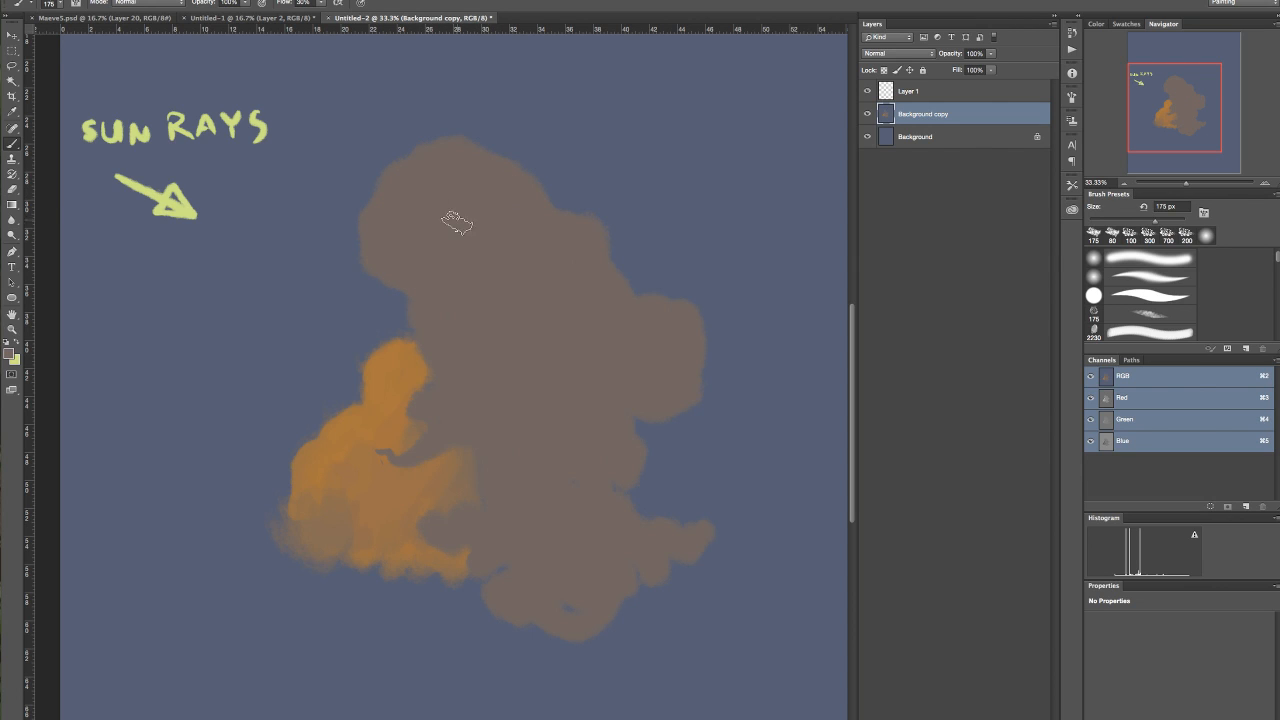
# - Sample the cloud's orange and paint sunlit color over the top lobe and left side of the gray-brown mass at 20% opacity
pyautogui.keyDown('alt'); pyautogui.click(401, 357); pyautogui.keyUp('alt')
pyautogui.moveTo(401, 357)
pyautogui.mouseDown()
pyautogui.moveTo(425, 335)
pyautogui.moveTo(418, 317)
pyautogui.mouseUp()
pyautogui.press('2')
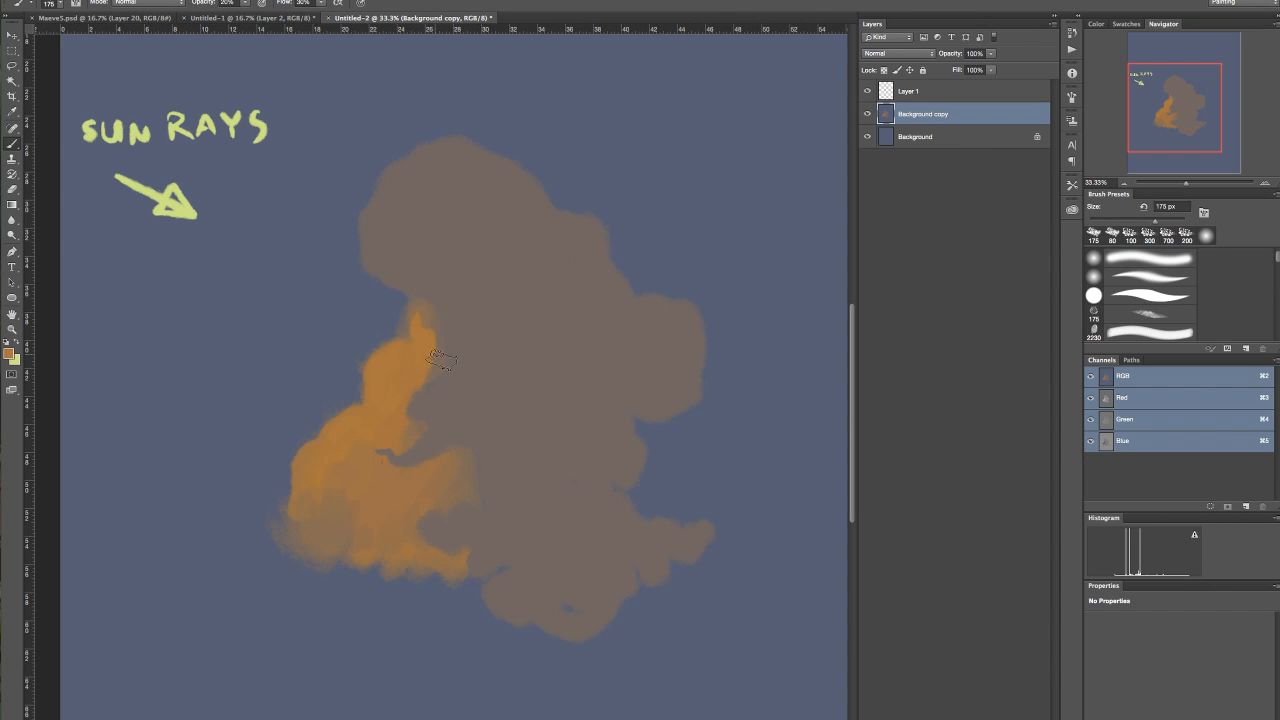
pyautogui.moveTo(456, 360)
pyautogui.mouseDown()
pyautogui.moveTo(429, 382)
pyautogui.moveTo(426, 364)
pyautogui.mouseUp()
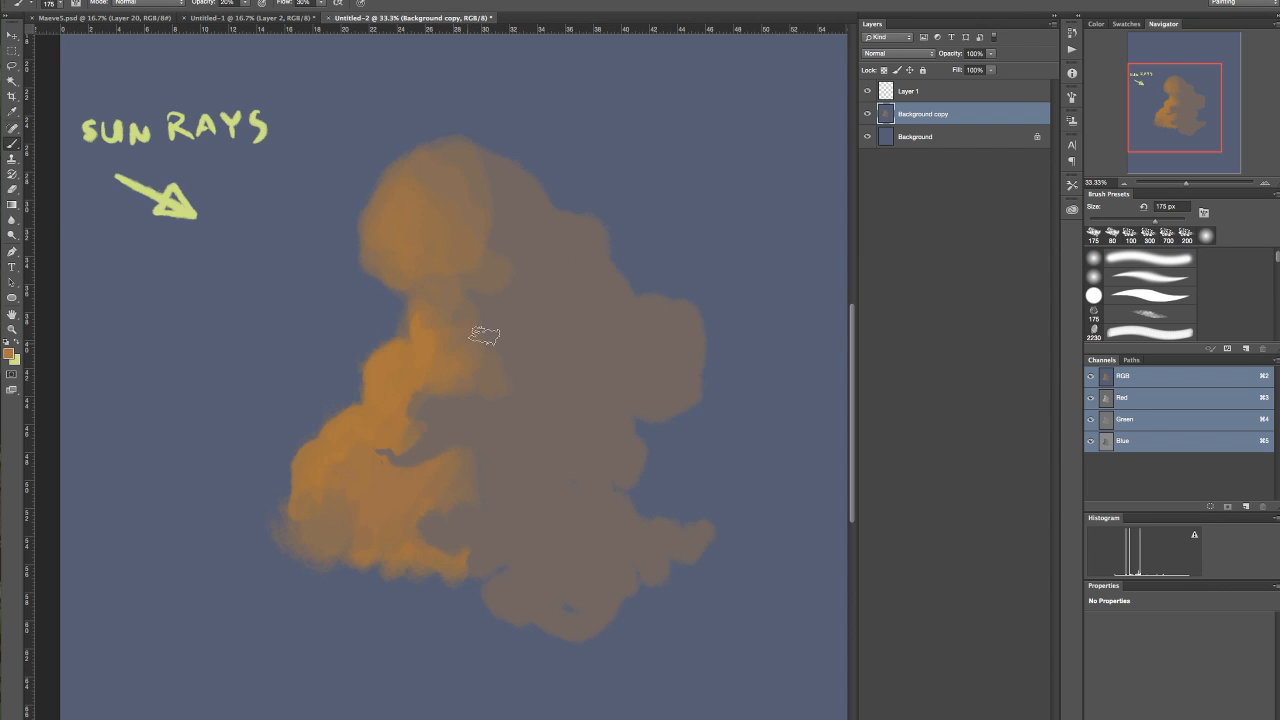
# - Paint orange sunlit puffs on the cloud's middle and the right part of its top lobe
pyautogui.moveTo(474, 350)
pyautogui.mouseDown()
pyautogui.moveTo(533, 292)
pyautogui.moveTo(537, 313)
pyautogui.moveTo(512, 352)
pyautogui.moveTo(511, 316)
pyautogui.mouseUp()
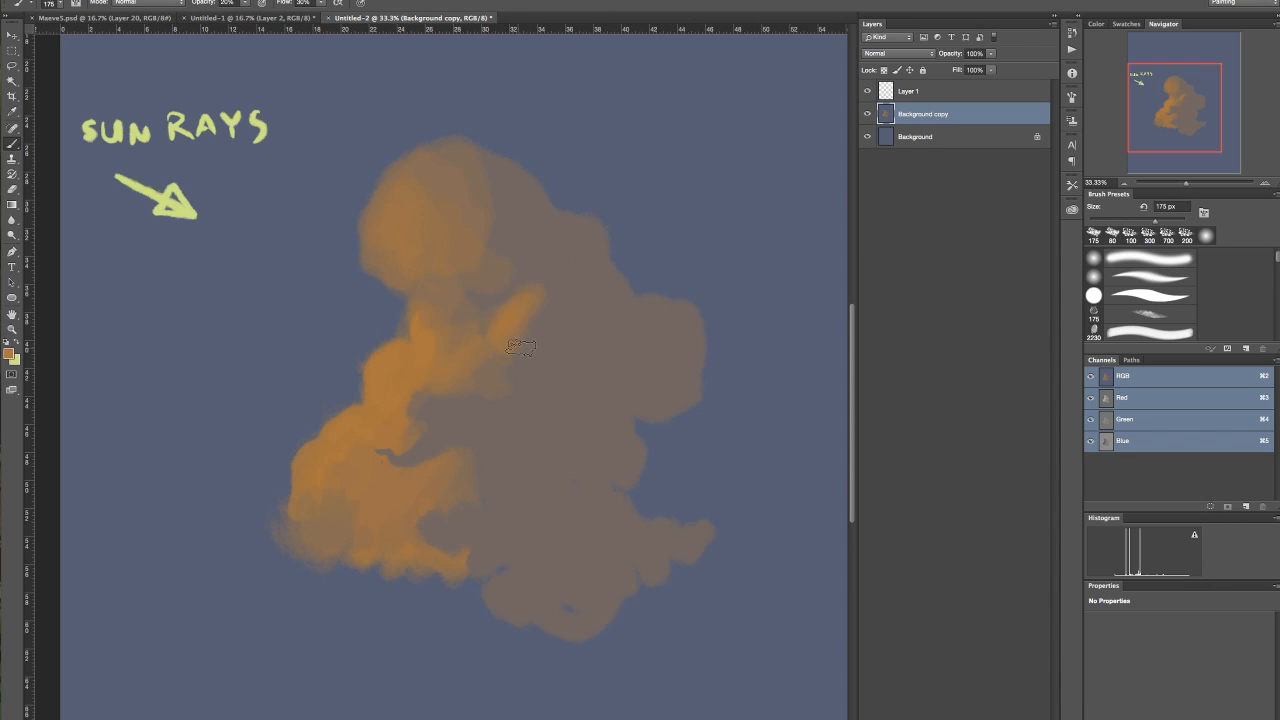
pyautogui.moveTo(520, 338); pyautogui.dragTo(524, 325)
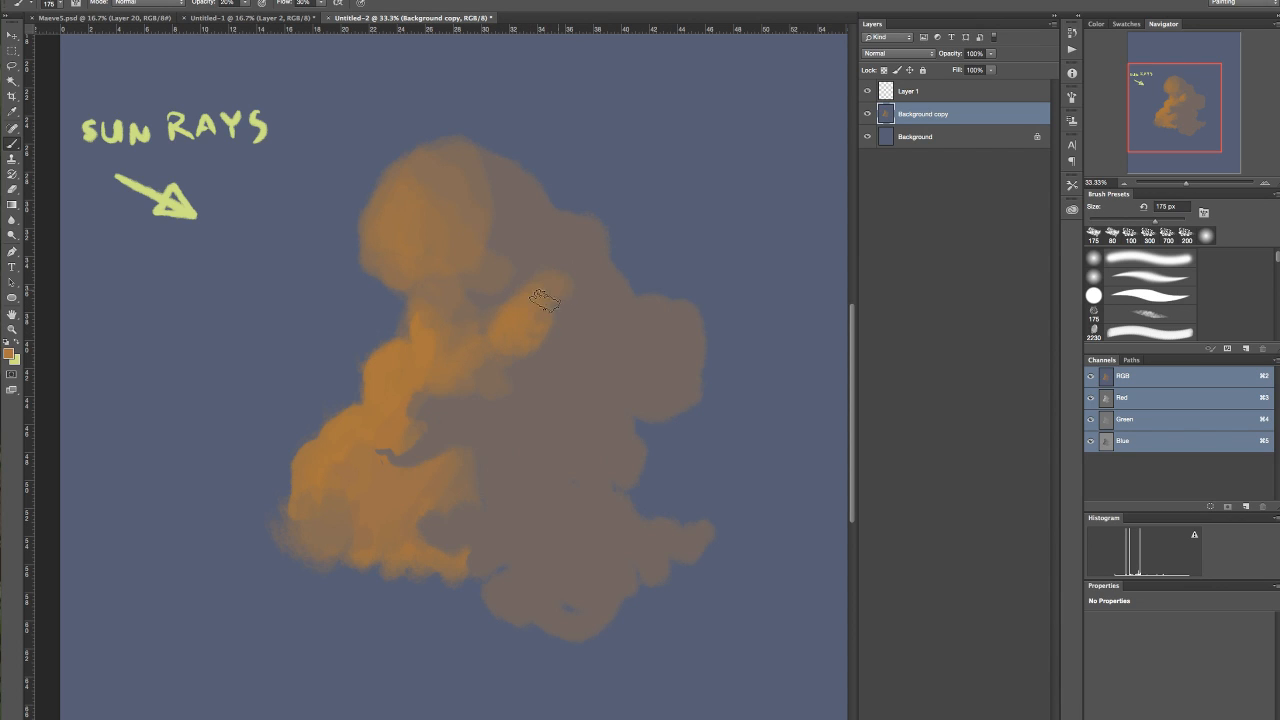
pyautogui.moveTo(508, 289)
pyautogui.mouseDown()
pyautogui.moveTo(521, 210)
pyautogui.moveTo(513, 202)
pyautogui.moveTo(499, 232)
pyautogui.moveTo(504, 158)
pyautogui.moveTo(488, 188)
pyautogui.moveTo(513, 179)
pyautogui.moveTo(481, 206)
pyautogui.moveTo(488, 231)
pyautogui.moveTo(484, 188)
pyautogui.mouseUp()
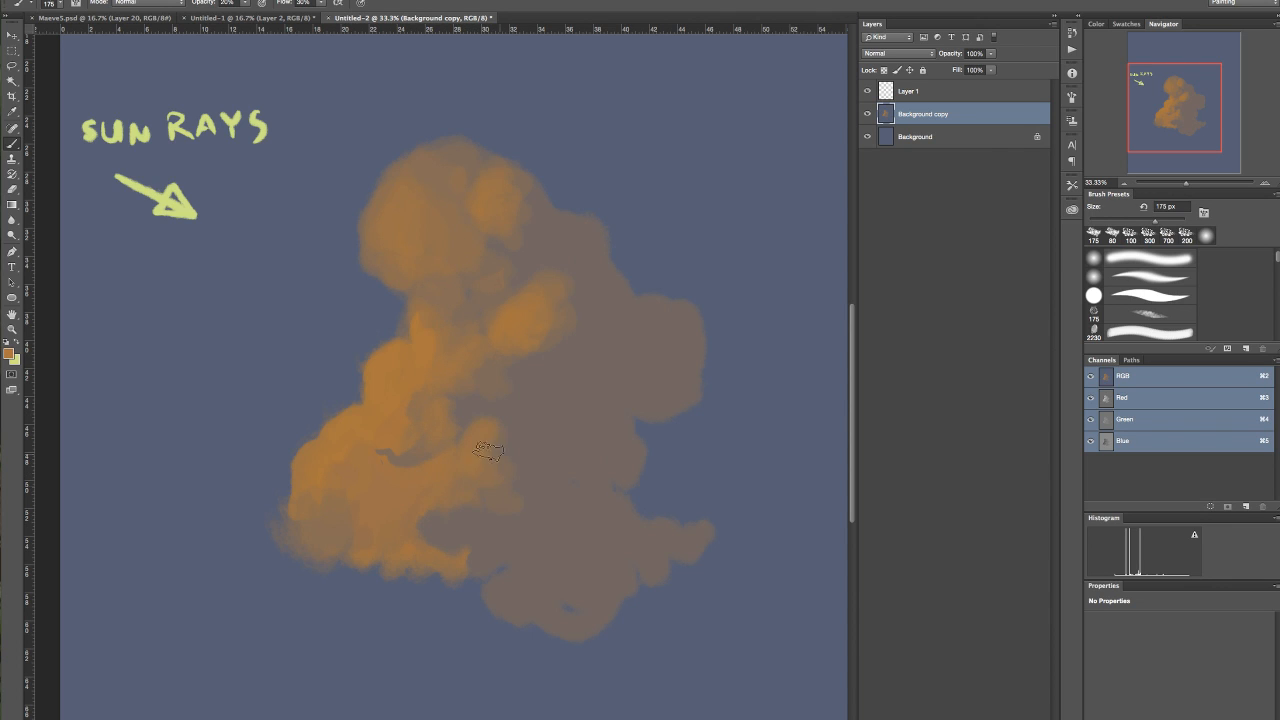
# - Set the foreground color to red-orange #bf6538 and glaze it over the lower body of the cloud
pyautogui.click(10, 355)
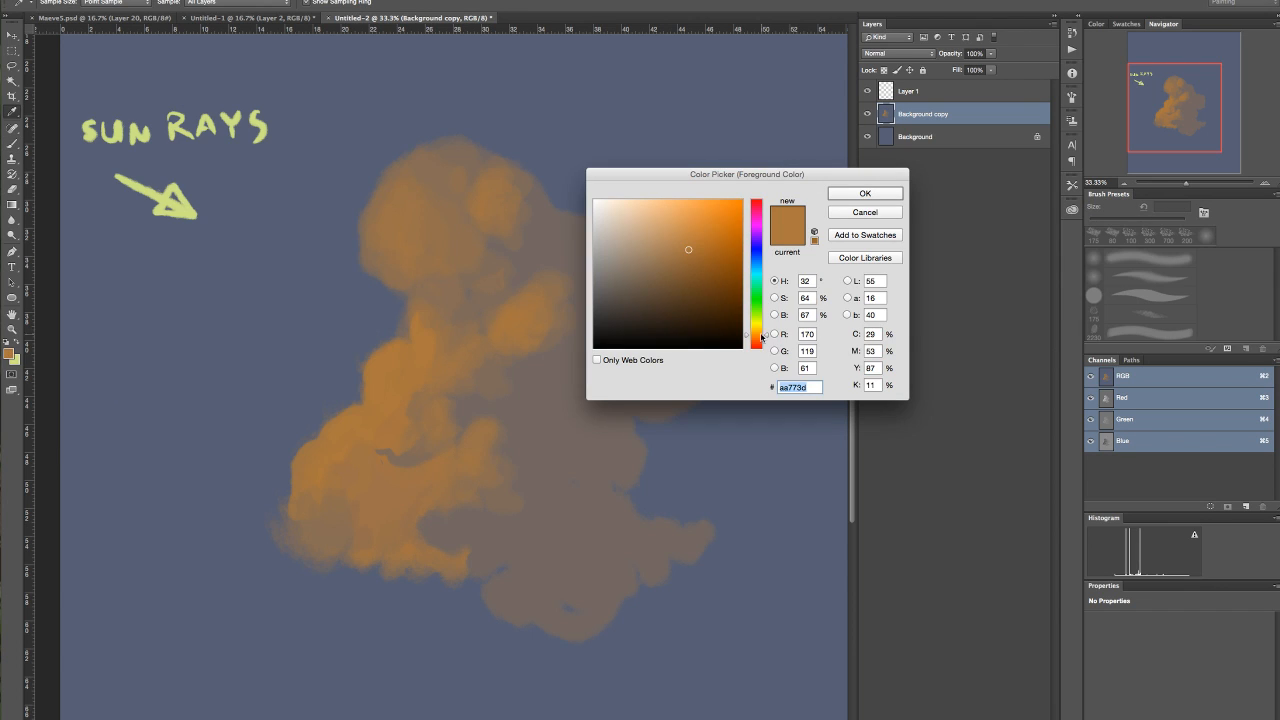
pyautogui.moveTo(762, 337); pyautogui.dragTo(762, 342)
pyautogui.click(699, 237)
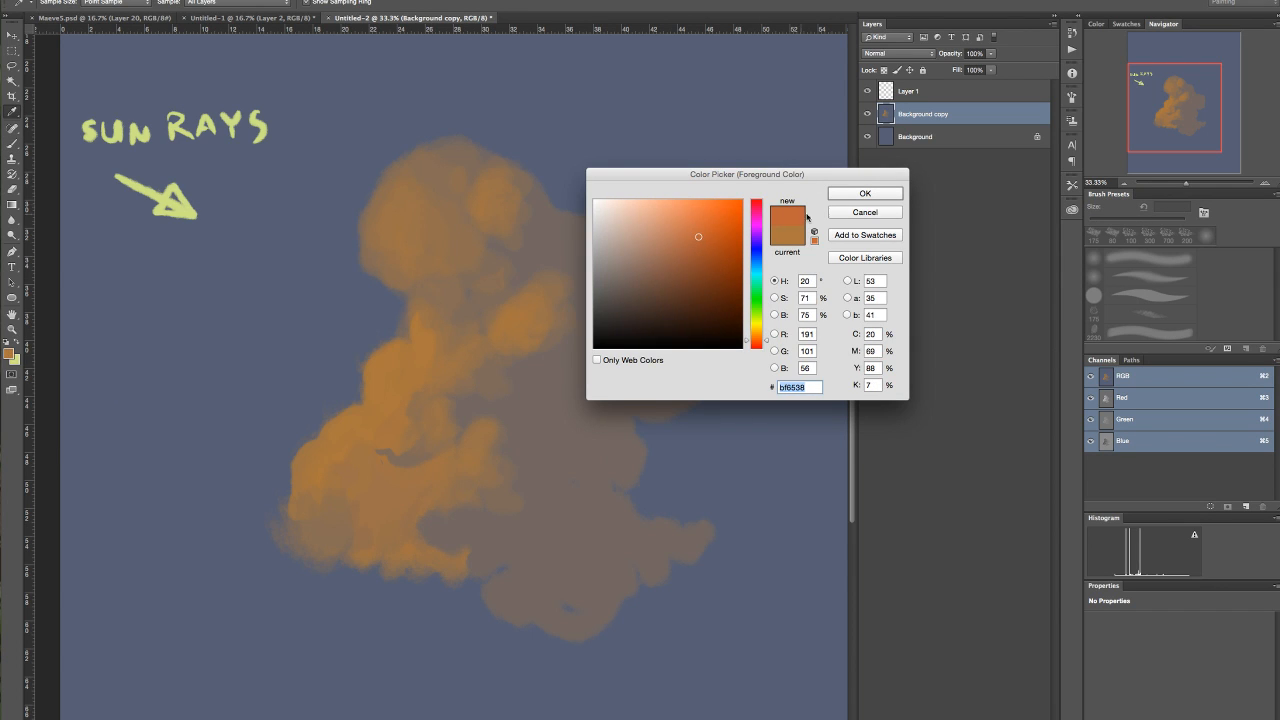
pyautogui.click(854, 196)
pyautogui.moveTo(427, 521)
pyautogui.mouseDown()
pyautogui.moveTo(390, 485)
pyautogui.moveTo(352, 499)
pyautogui.mouseUp()
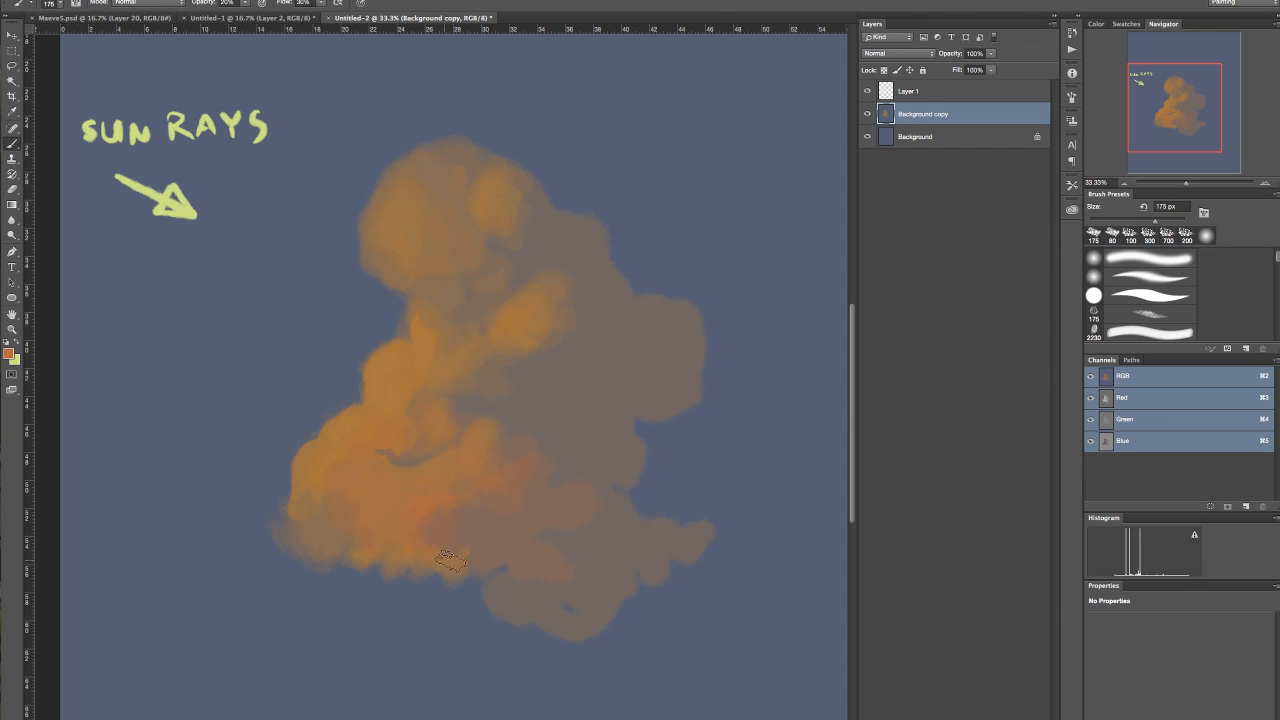
# - Pick a deeper, more saturated red-orange and build it up across the cloud's lower half and underside
pyautogui.click(9, 353)
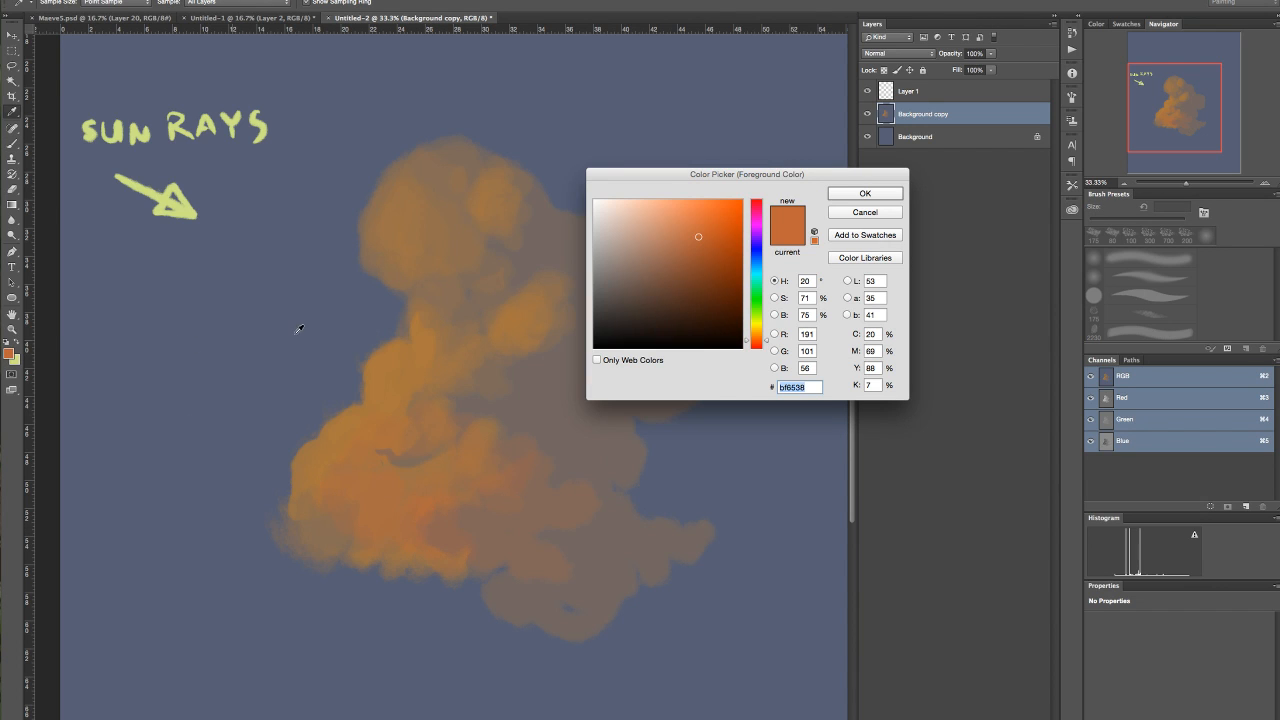
pyautogui.click(721, 251)
pyautogui.click(865, 193)
pyautogui.press('b')
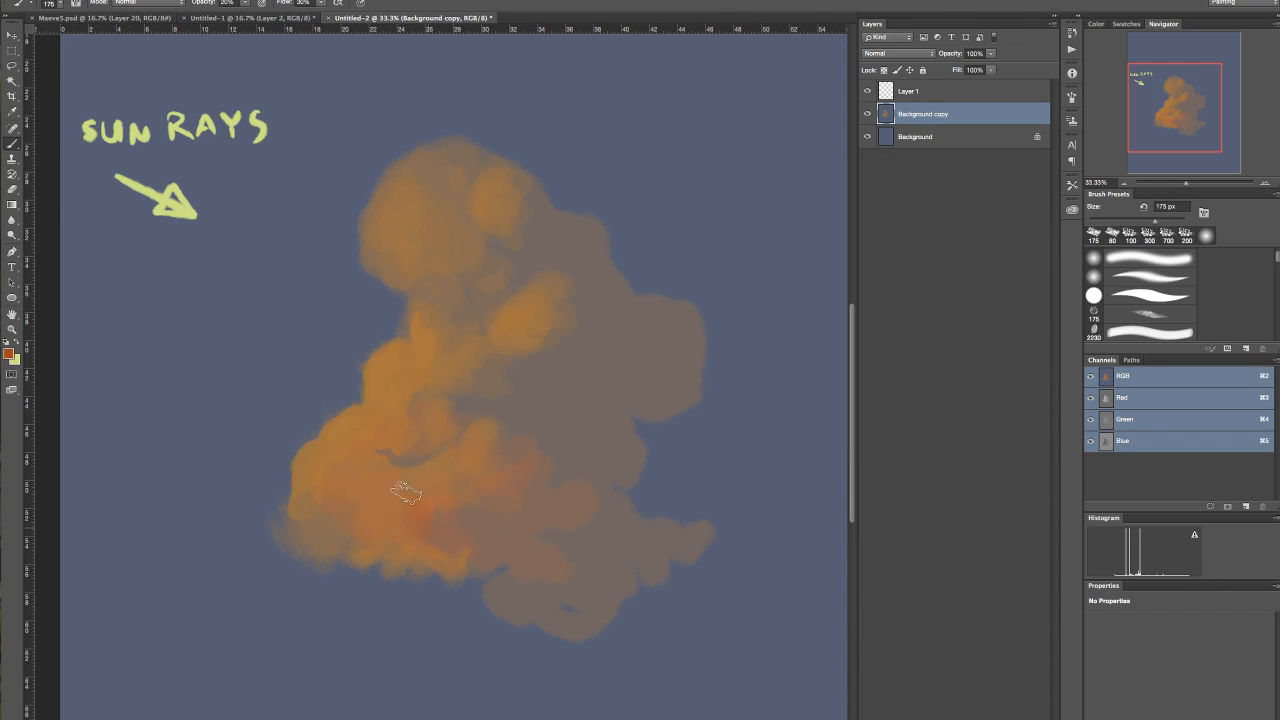
pyautogui.moveTo(400, 557)
pyautogui.mouseDown()
pyautogui.moveTo(332, 509)
pyautogui.moveTo(307, 516)
pyautogui.moveTo(342, 543)
pyautogui.moveTo(433, 551)
pyautogui.moveTo(444, 582)
pyautogui.moveTo(464, 586)
pyautogui.moveTo(352, 528)
pyautogui.moveTo(335, 575)
pyautogui.moveTo(382, 566)
pyautogui.moveTo(415, 497)
pyautogui.moveTo(402, 484)
pyautogui.moveTo(457, 497)
pyautogui.moveTo(524, 487)
pyautogui.moveTo(508, 517)
pyautogui.moveTo(579, 287)
pyautogui.moveTo(530, 385)
pyautogui.moveTo(511, 498)
pyautogui.moveTo(472, 521)
pyautogui.moveTo(510, 529)
pyautogui.moveTo(543, 570)
pyautogui.moveTo(491, 580)
pyautogui.moveTo(506, 609)
pyautogui.moveTo(387, 545)
pyautogui.moveTo(413, 530)
pyautogui.moveTo(494, 557)
pyautogui.moveTo(555, 457)
pyautogui.moveTo(511, 352)
pyautogui.moveTo(538, 316)
pyautogui.moveTo(536, 277)
pyautogui.moveTo(507, 231)
pyautogui.moveTo(521, 210)
pyautogui.moveTo(493, 240)
pyautogui.moveTo(538, 217)
pyautogui.moveTo(493, 243)
pyautogui.mouseUp()
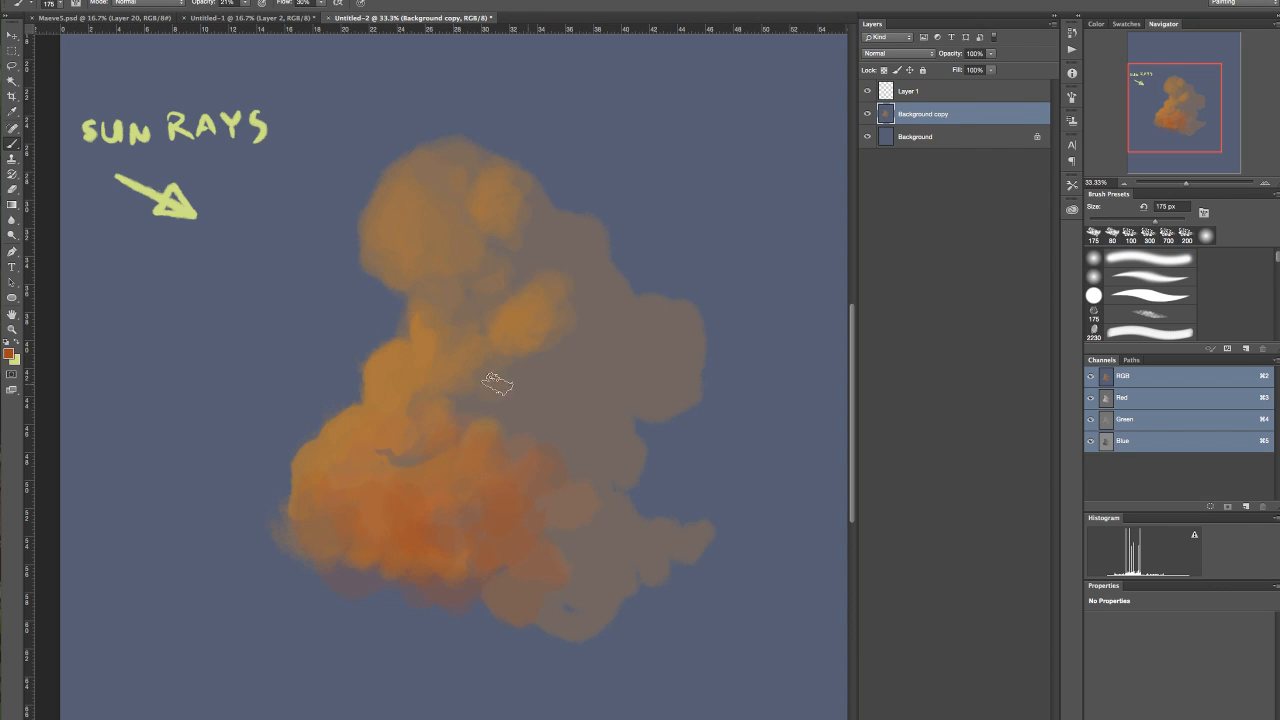
# - Extend the red-orange into the cloud's middle right, and blend the transition with sampled gray-brown #736762
pyautogui.moveTo(502, 412); pyautogui.dragTo(568, 460)
pyautogui.keyDown('alt'); pyautogui.click(527, 415); pyautogui.keyUp('alt')
pyautogui.moveTo(527, 415); pyautogui.dragTo(475, 404)
pyautogui.click(9, 354)
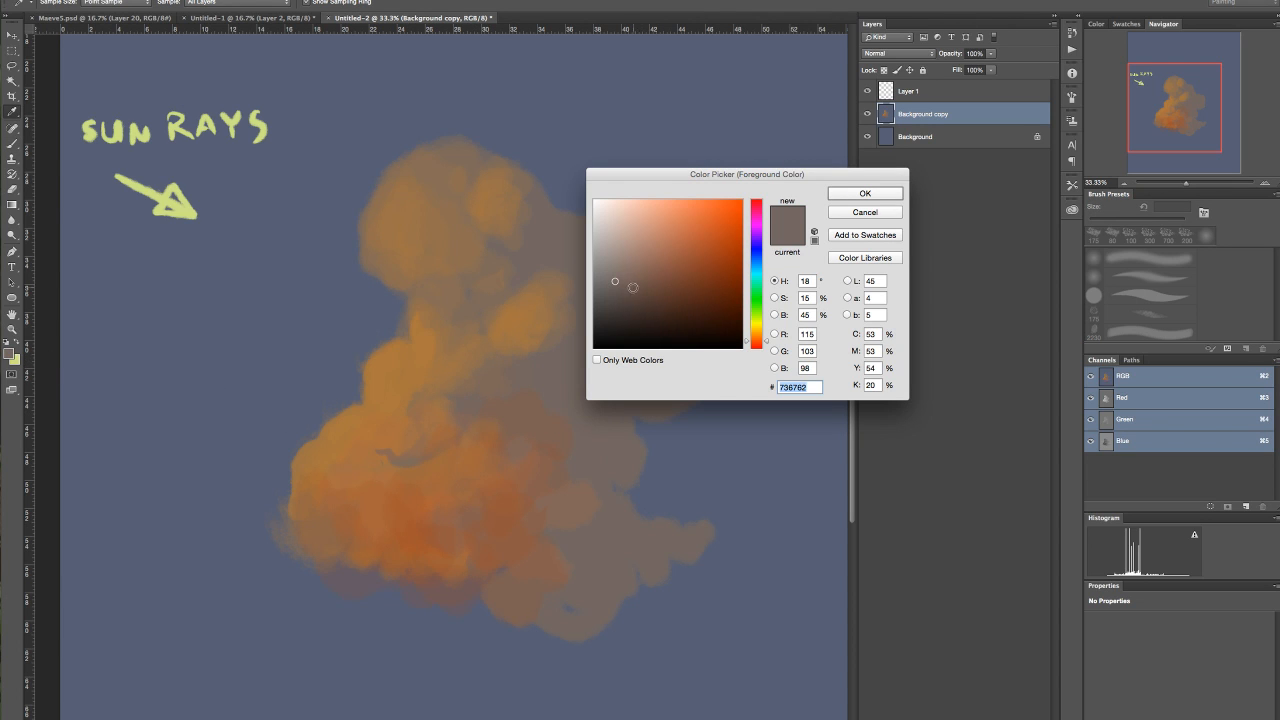
pyautogui.click(865, 194)
pyautogui.keyDown('alt'); pyautogui.click(418, 352); pyautogui.keyUp('alt')
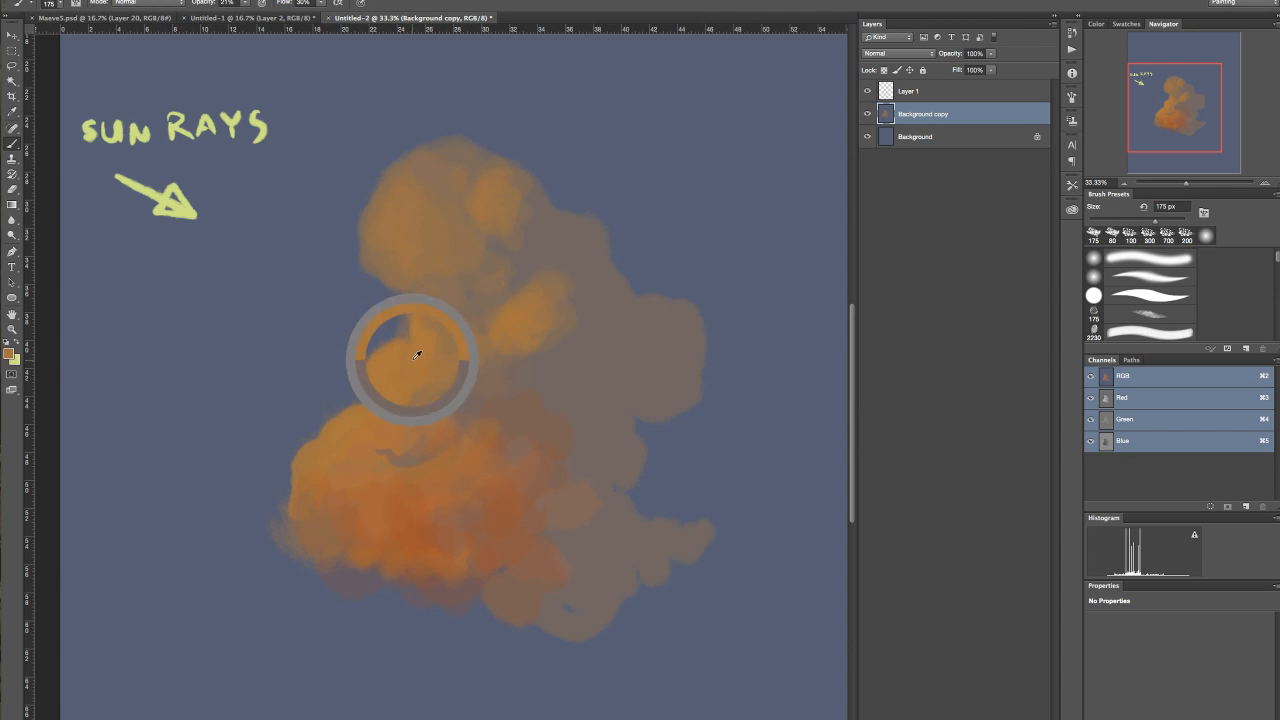
pyautogui.click(9, 354)
pyautogui.click(679, 235)
pyautogui.click(767, 333)
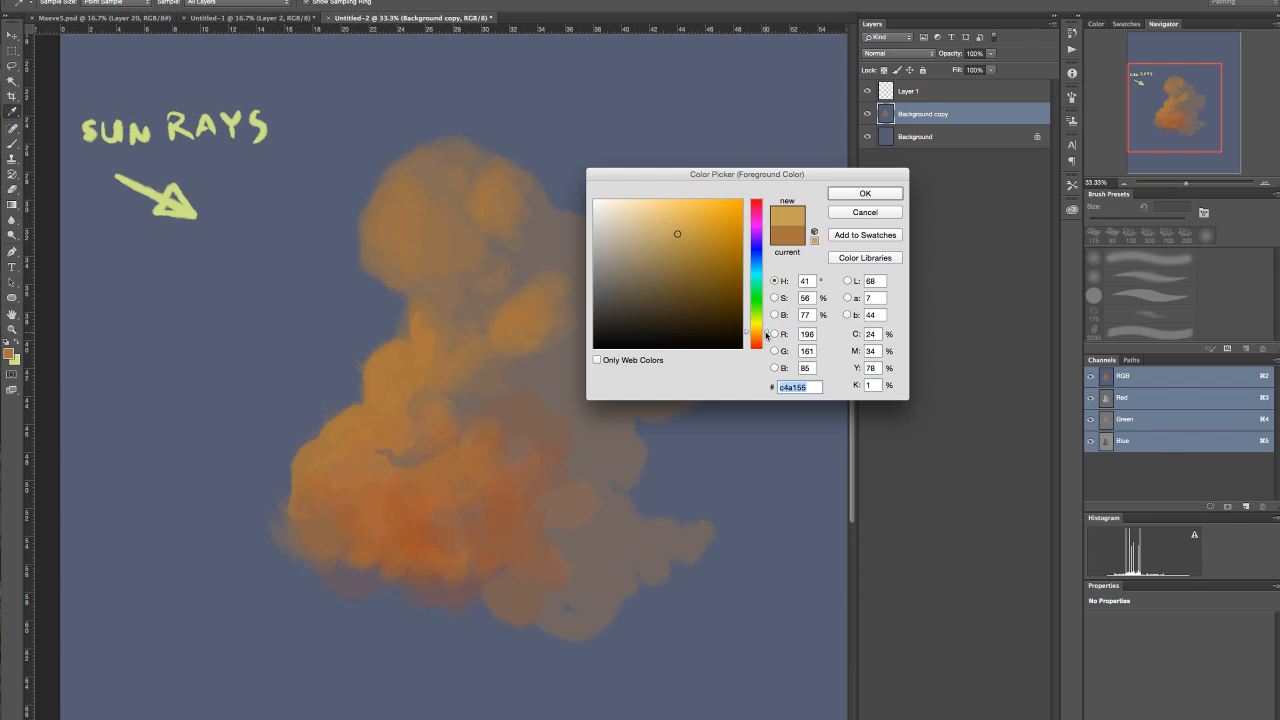
pyautogui.click(850, 213)
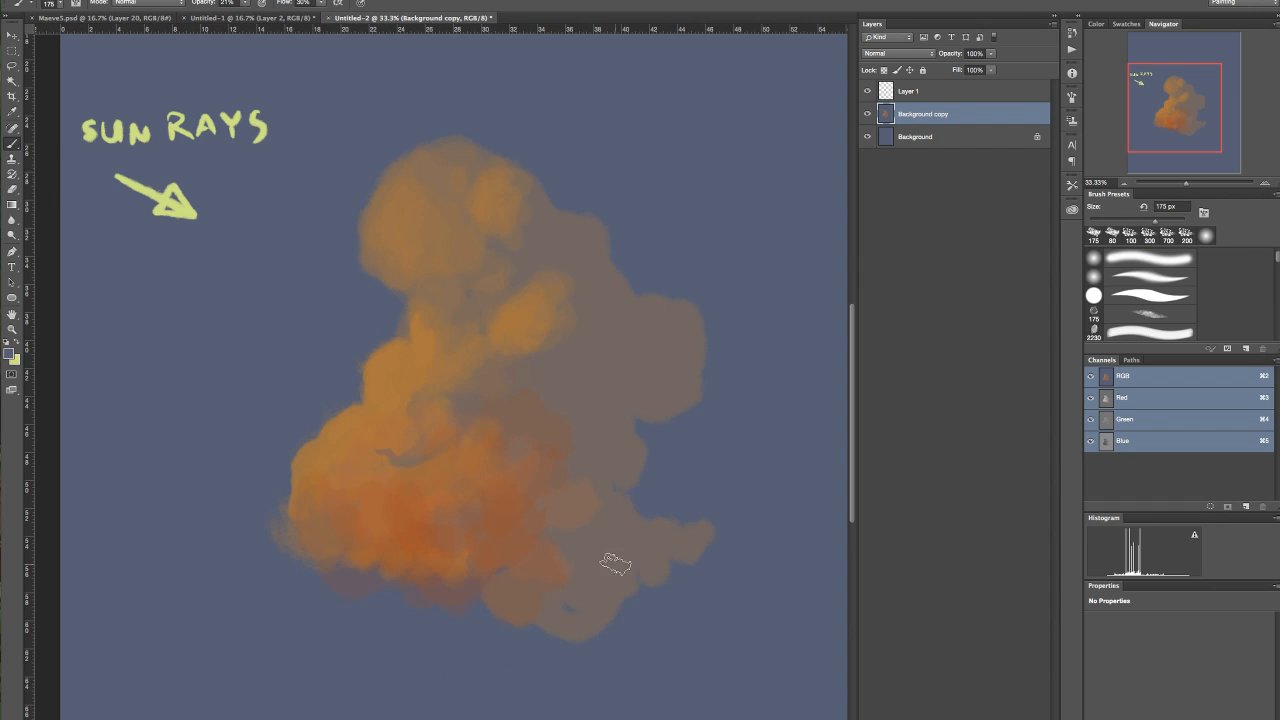
pyautogui.press('super+Tab')
pyautogui.press('super+Tab')
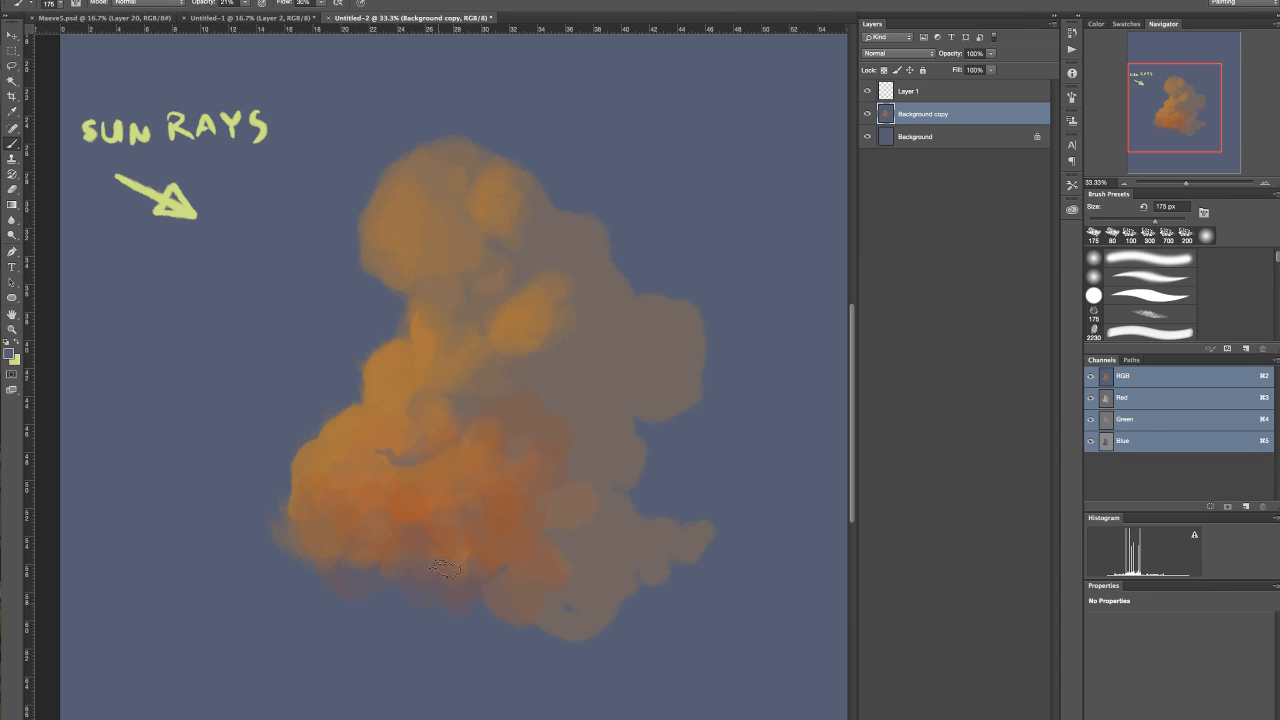
# - Enlarge the brush to 500 px and glaze blue-gray over the cloud's underside and lower right
pyautogui.press(']')
pyautogui.press(']')
pyautogui.press(']')
pyautogui.press(']')
pyautogui.press(']')
pyautogui.moveTo(459, 597)
pyautogui.mouseDown()
pyautogui.moveTo(541, 591)
pyautogui.moveTo(563, 536)
pyautogui.moveTo(474, 583)
pyautogui.moveTo(573, 612)
pyautogui.mouseUp()
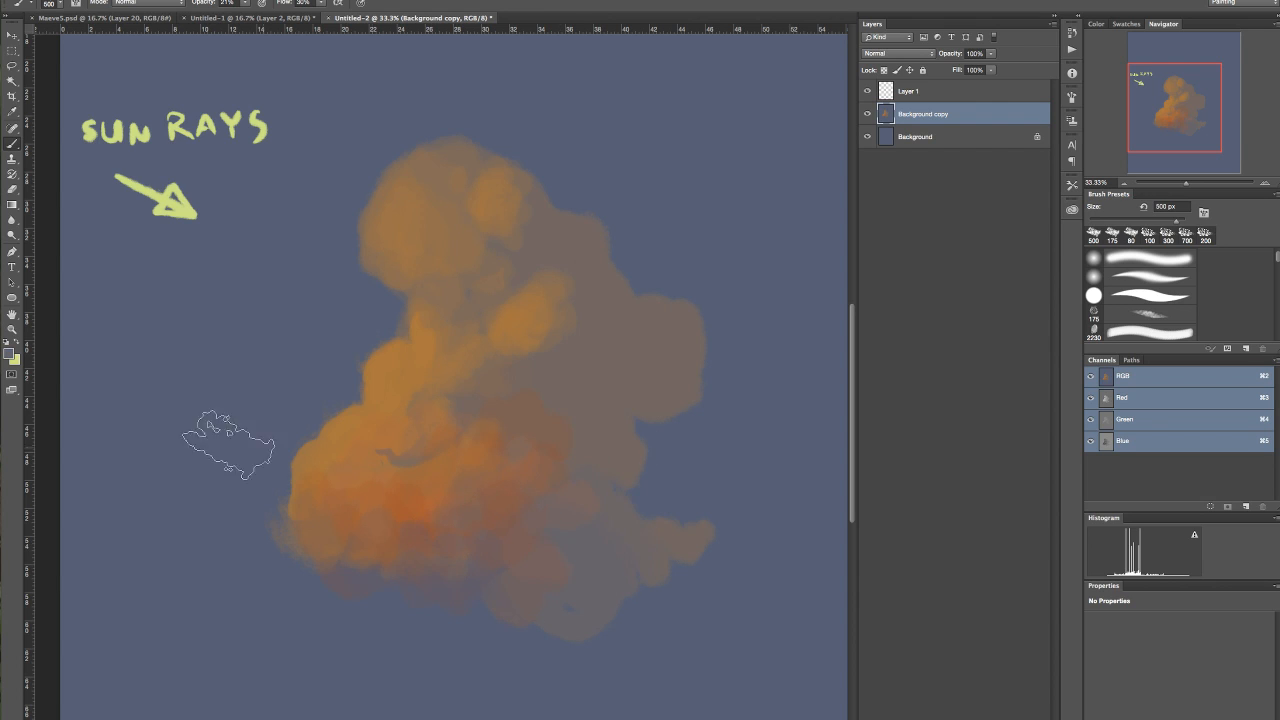
# - Adjust the gray foreground color and soften the cloud's shadowed right side into the background, undoing the last stroke over the middle puff
pyautogui.click(12, 355)
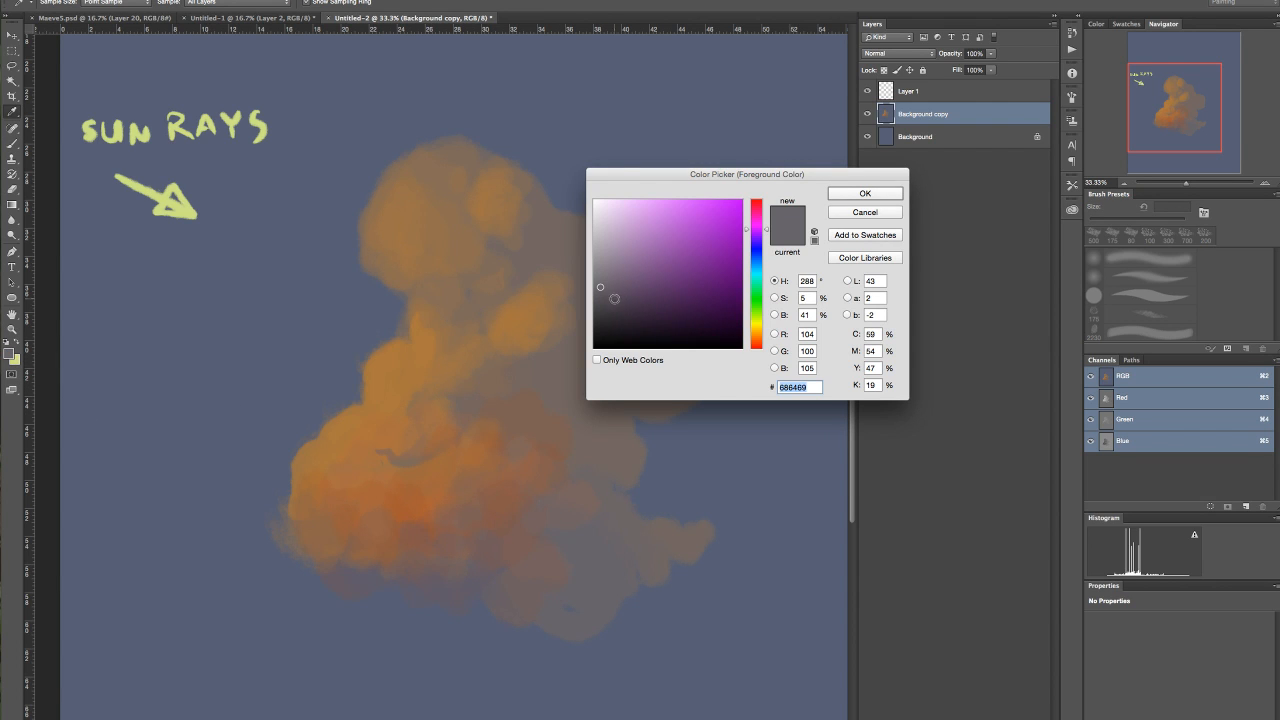
pyautogui.click(607, 293)
pyautogui.click(840, 194)
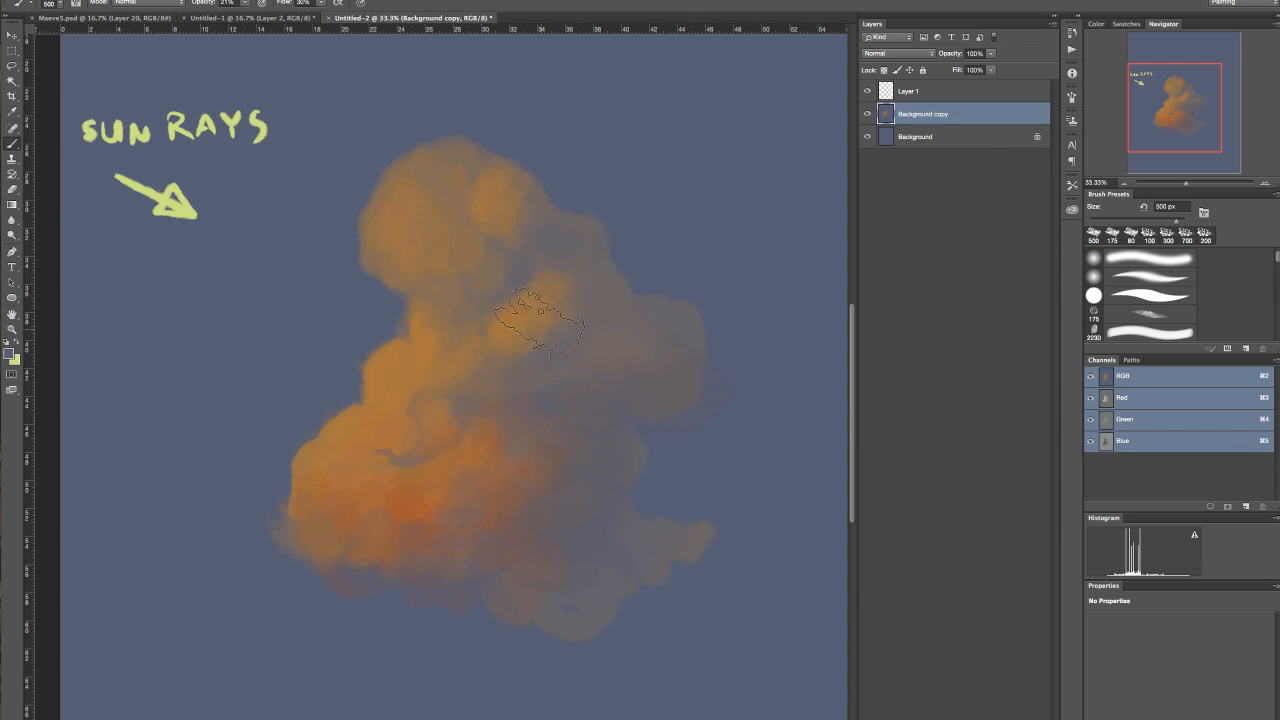
pyautogui.press('super+z')
# - Set the foreground color to muted yellow #bfa95e and paint highlights on the cloud's top lobe and the small left puff
pyautogui.click(9, 353)
pyautogui.moveTo(757, 331); pyautogui.dragTo(758, 328)
pyautogui.click(676, 246)
pyautogui.click(682, 257)
pyautogui.moveTo(683, 255); pyautogui.dragTo(686, 247)
pyautogui.moveTo(779, 331); pyautogui.dragTo(767, 331)
pyautogui.moveTo(675, 240); pyautogui.dragTo(669, 237)
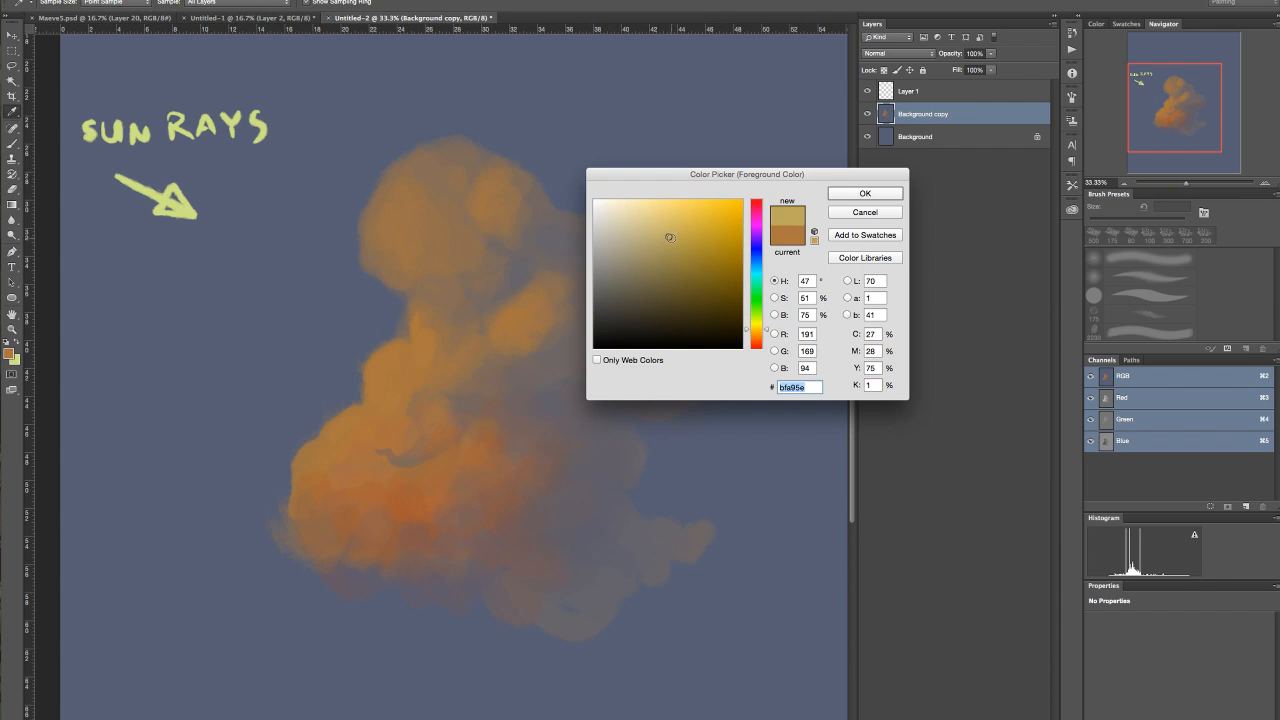
pyautogui.click(864, 194)
pyautogui.press('b')
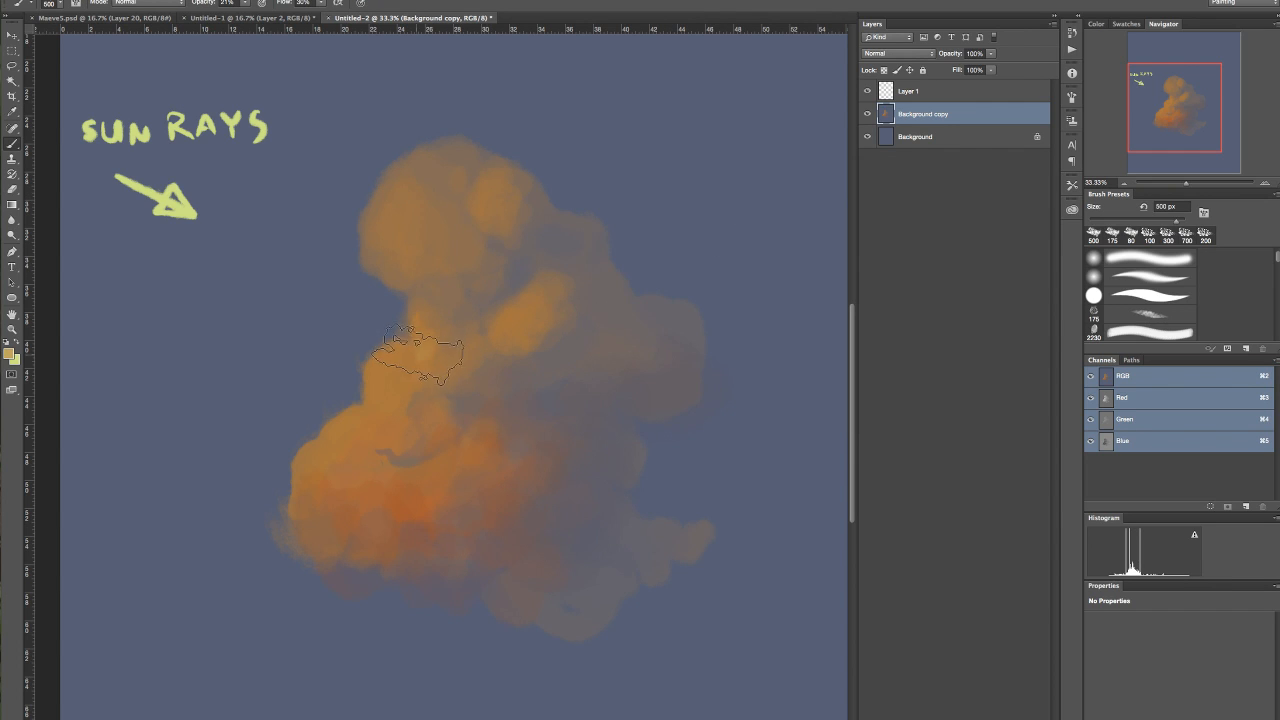
pyautogui.moveTo(395, 355)
pyautogui.mouseDown()
pyautogui.moveTo(390, 385)
pyautogui.moveTo(410, 350)
pyautogui.moveTo(385, 380)
pyautogui.moveTo(390, 370)
pyautogui.mouseUp()
pyautogui.moveTo(402, 240)
pyautogui.mouseDown()
pyautogui.moveTo(427, 197)
pyautogui.moveTo(397, 222)
pyautogui.moveTo(446, 235)
pyautogui.moveTo(472, 197)
pyautogui.moveTo(485, 205)
pyautogui.moveTo(436, 183)
pyautogui.moveTo(438, 250)
pyautogui.moveTo(446, 238)
pyautogui.moveTo(416, 223)
pyautogui.moveTo(424, 185)
pyautogui.moveTo(454, 180)
pyautogui.moveTo(419, 183)
pyautogui.moveTo(396, 211)
pyautogui.moveTo(515, 307)
pyautogui.mouseUp()
# - Set the brush to 10% opacity and 80 px, and build up fine yellow highlights on the top lobe and middle puffs
pyautogui.press('1')
pyautogui.press('[')
pyautogui.press('[')
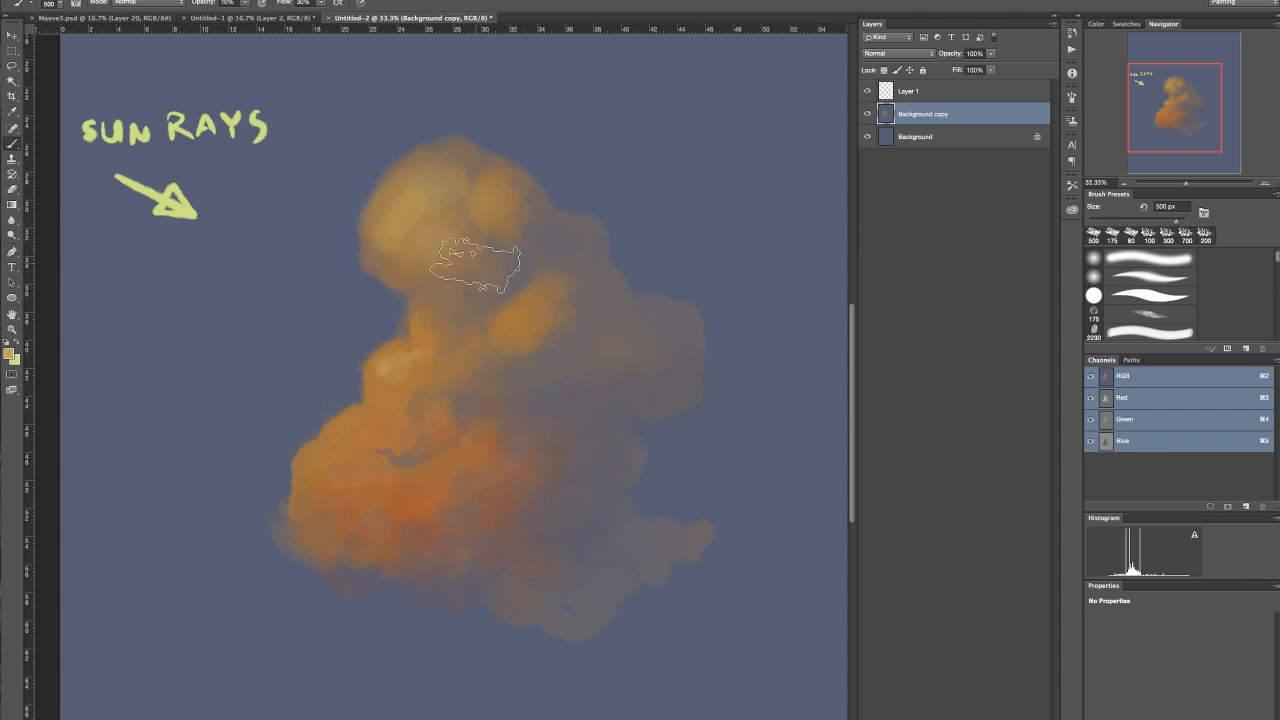
pyautogui.press('[')
pyautogui.press('[')
pyautogui.press('[')
pyautogui.press('[')
pyautogui.press('[')
pyautogui.press('[')
pyautogui.press('[')
pyautogui.press('[')
pyautogui.moveTo(398, 203); pyautogui.dragTo(399, 198)
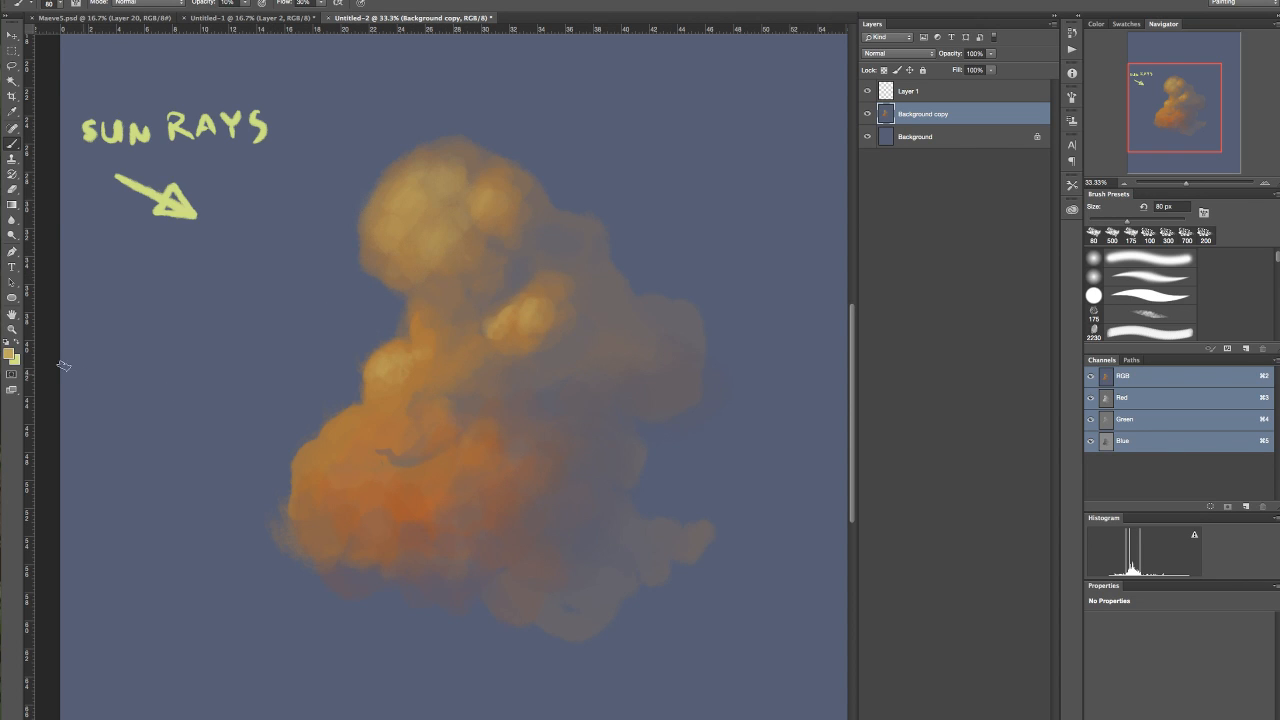
# - Set the foreground color to pale yellow #d7c483 and dab fine highlights on the cloud's top lobe
pyautogui.click(9, 354)
pyautogui.click(650, 222)
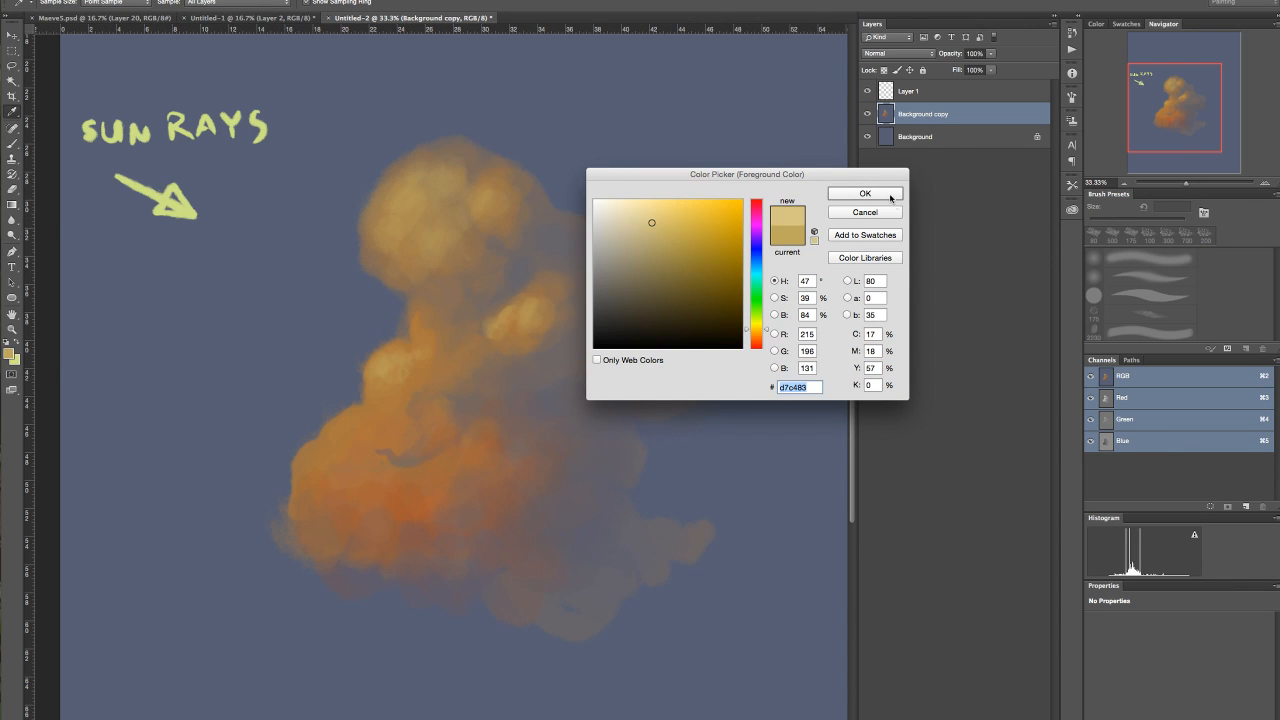
pyautogui.click(866, 194)
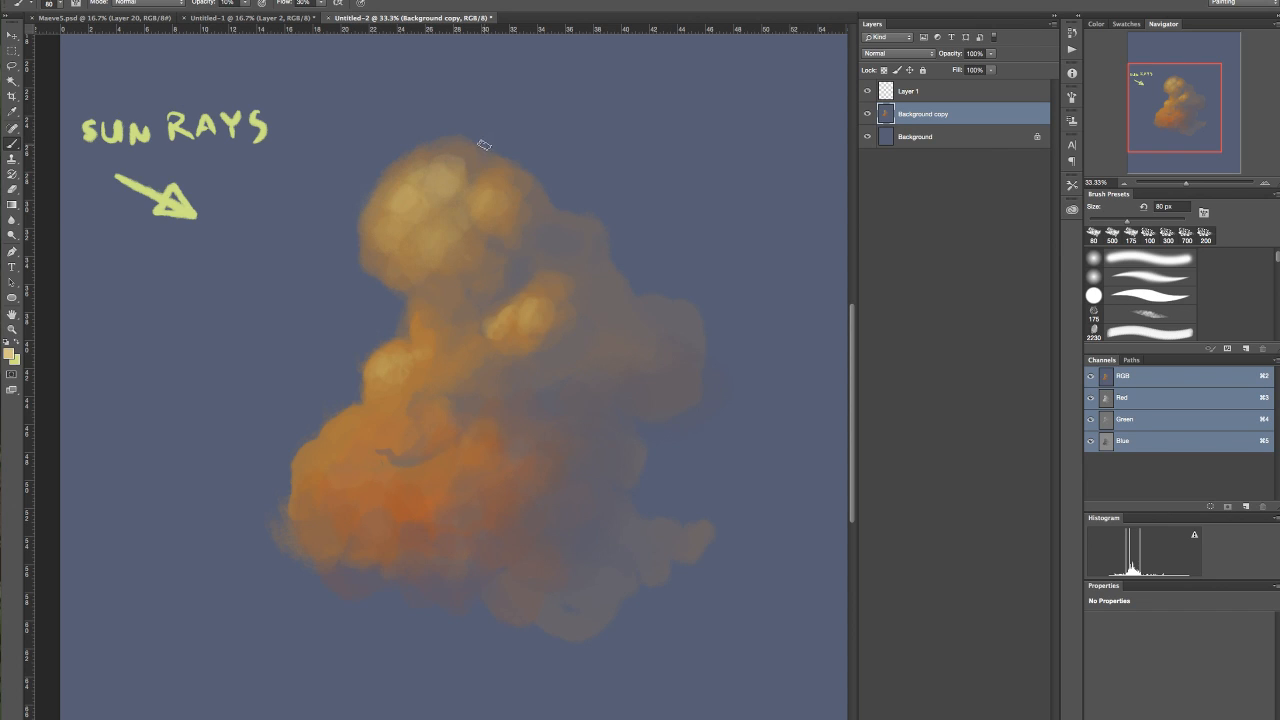
# - Enlarge the brush to 200 px at 10% opacity and glaze pale yellow over the top lobe and the neck below it
pyautogui.press(']')
pyautogui.press(']')
pyautogui.press(']')
pyautogui.press(']')
pyautogui.press(']')
pyautogui.press(']')
pyautogui.press('F1')
pyautogui.press('1')
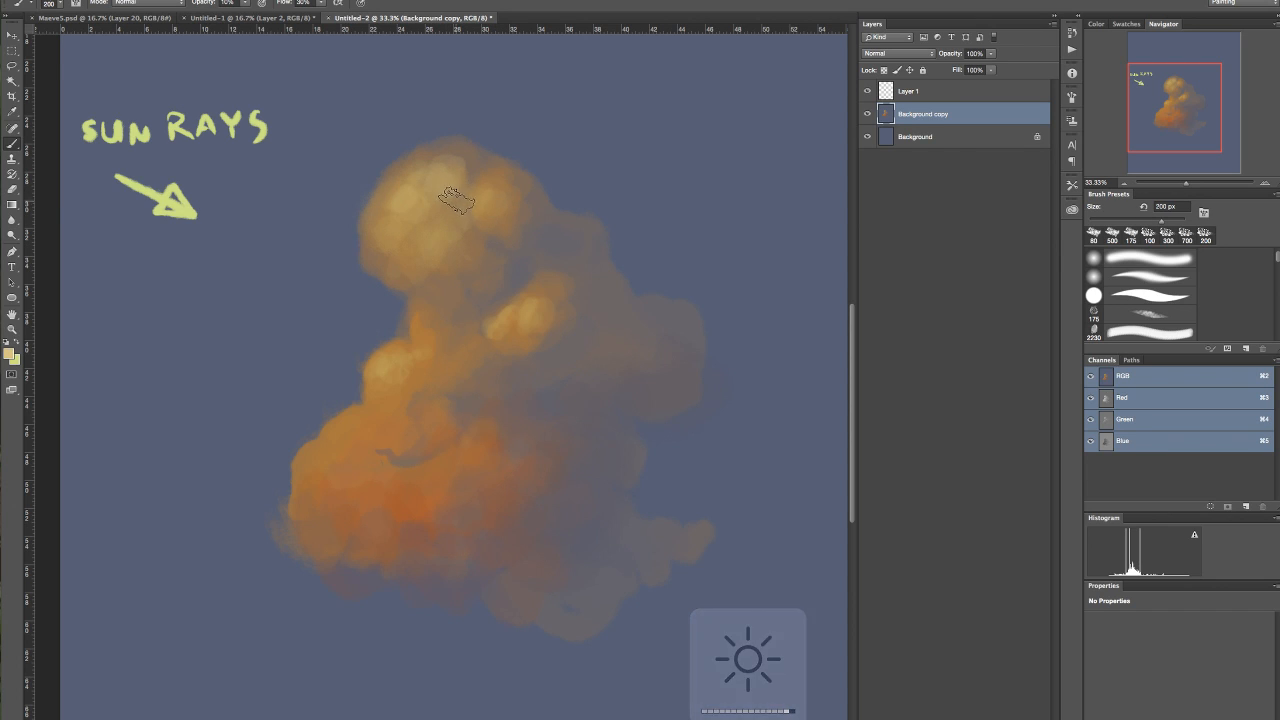
pyautogui.moveTo(458, 197)
pyautogui.mouseDown()
pyautogui.moveTo(449, 166)
pyautogui.moveTo(387, 232)
pyautogui.moveTo(443, 237)
pyautogui.moveTo(431, 207)
pyautogui.moveTo(464, 217)
pyautogui.moveTo(477, 207)
pyautogui.moveTo(467, 192)
pyautogui.moveTo(483, 208)
pyautogui.moveTo(482, 243)
pyautogui.moveTo(445, 268)
pyautogui.moveTo(462, 240)
pyautogui.moveTo(436, 241)
pyautogui.moveTo(422, 205)
pyautogui.moveTo(420, 226)
pyautogui.moveTo(434, 210)
pyautogui.moveTo(438, 228)
pyautogui.moveTo(449, 218)
pyautogui.moveTo(389, 236)
pyautogui.moveTo(421, 185)
pyautogui.moveTo(401, 191)
pyautogui.moveTo(380, 224)
pyautogui.moveTo(432, 279)
pyautogui.mouseUp()
pyautogui.moveTo(464, 325)
pyautogui.mouseDown()
pyautogui.moveTo(429, 329)
pyautogui.moveTo(458, 325)
pyautogui.moveTo(485, 291)
pyautogui.moveTo(457, 323)
pyautogui.moveTo(456, 292)
pyautogui.mouseUp()
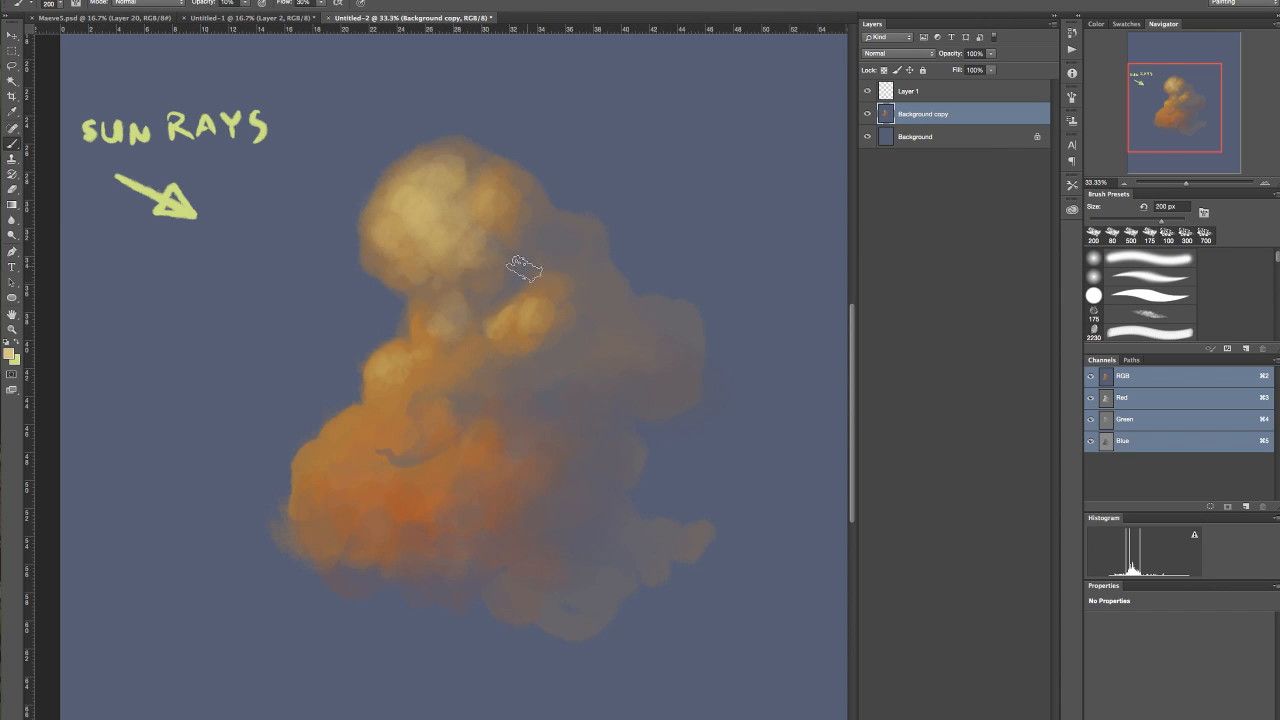
# - Sample yellows from the cloud and model the rounded puffs below the top lobe and down the middle
pyautogui.keyDown('alt'); pyautogui.click(519, 318); pyautogui.keyUp('alt')
pyautogui.moveTo(452, 319)
pyautogui.mouseDown()
pyautogui.moveTo(430, 370)
pyautogui.moveTo(451, 368)
pyautogui.moveTo(451, 339)
pyautogui.moveTo(397, 396)
pyautogui.mouseUp()
pyautogui.keyDown('alt'); pyautogui.click(392, 348); pyautogui.keyUp('alt')
pyautogui.keyDown('alt'); pyautogui.click(430, 219); pyautogui.keyUp('alt')
pyautogui.moveTo(433, 416); pyautogui.dragTo(441, 430)
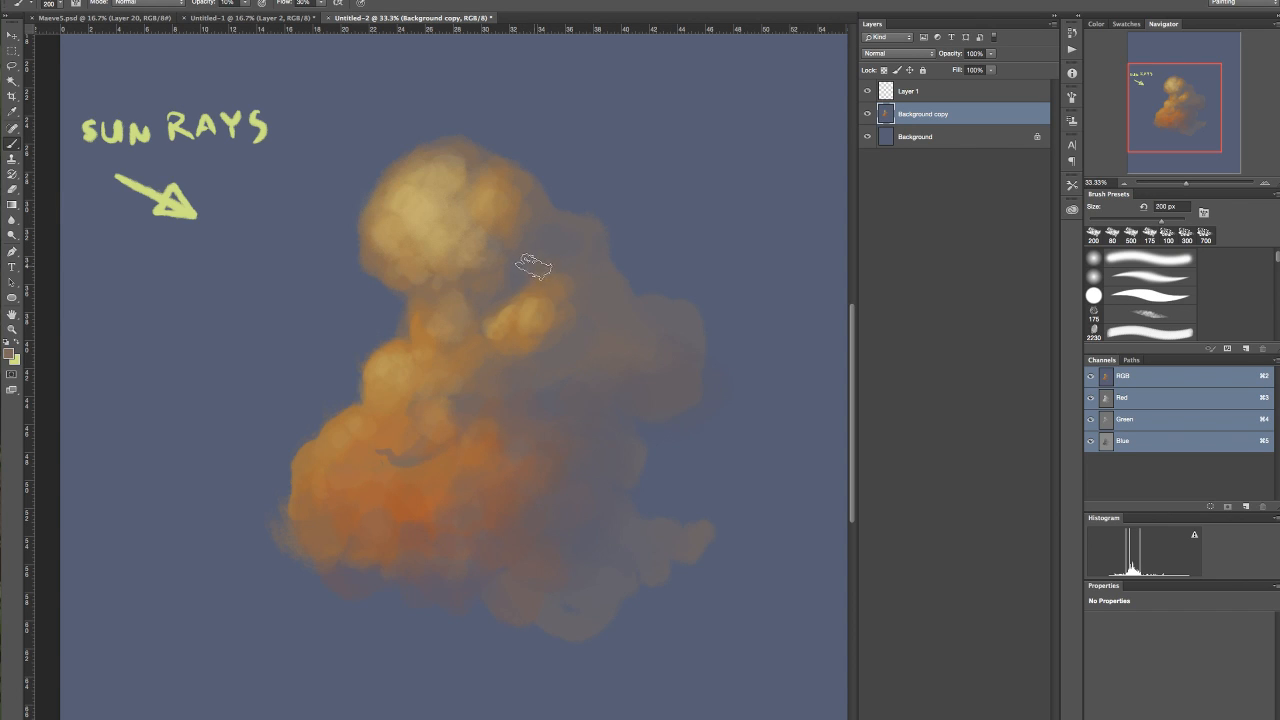
# - Sample warm tones from the cloud and blend them over the top lobe's right side and the shadowed puffs
pyautogui.keyDown('alt'); pyautogui.click(470, 305); pyautogui.keyUp('alt')
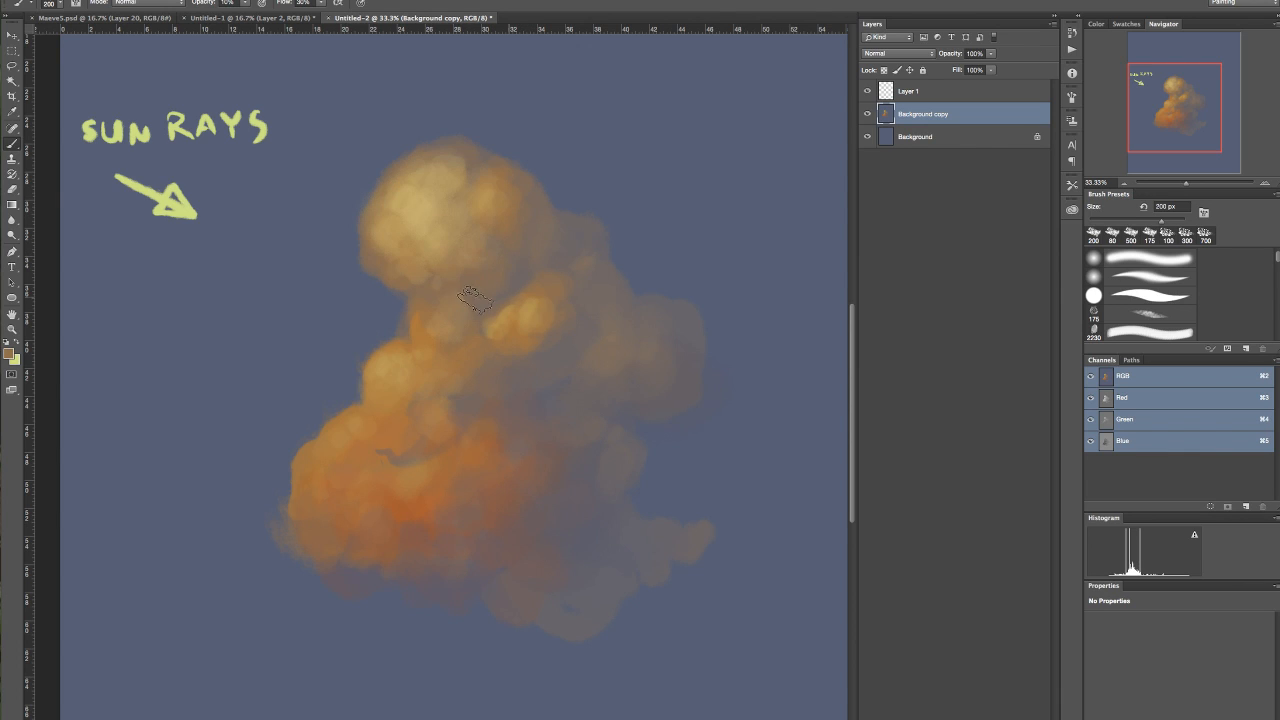
pyautogui.keyDown('alt'); pyautogui.click(489, 177); pyautogui.keyUp('alt')
pyautogui.moveTo(485, 192)
pyautogui.mouseDown()
pyautogui.moveTo(438, 201)
pyautogui.moveTo(474, 181)
pyautogui.moveTo(559, 246)
pyautogui.mouseUp()
# - Reduce the brush to 90 px and define a small sampled-yellow highlight puff on the right half of the top lobe
pyautogui.keyDown('alt'); pyautogui.click(489, 195); pyautogui.keyUp('alt')
pyautogui.press('[')
pyautogui.press('[')
pyautogui.press('[')
pyautogui.press('[')
pyautogui.press('[')
pyautogui.moveTo(473, 205); pyautogui.dragTo(469, 209)
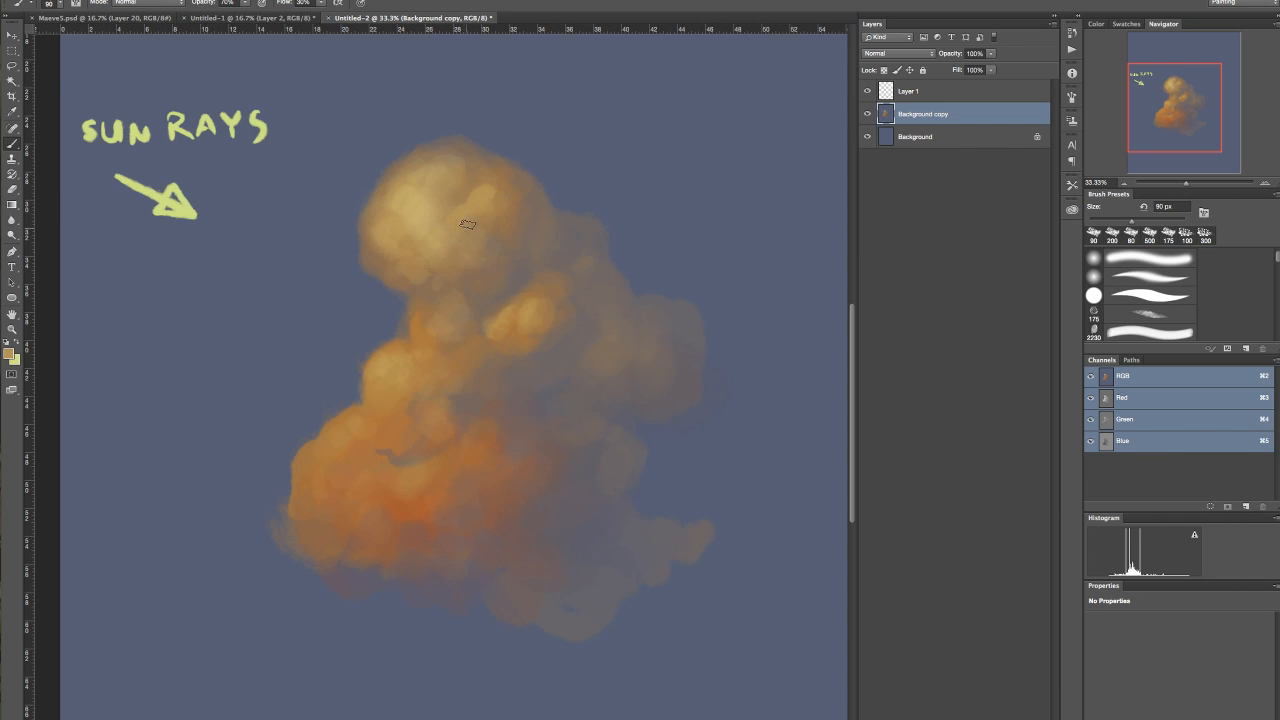
# - Refine the top lobe's highlights with sampled yellow and trim its upper edge with the background blue
pyautogui.keyDown('alt'); pyautogui.click(434, 174); pyautogui.keyUp('alt')
pyautogui.moveTo(433, 167); pyautogui.dragTo(414, 176)
pyautogui.keyDown('alt'); pyautogui.click(407, 142); pyautogui.keyUp('alt')
pyautogui.moveTo(437, 141); pyautogui.dragTo(507, 154)
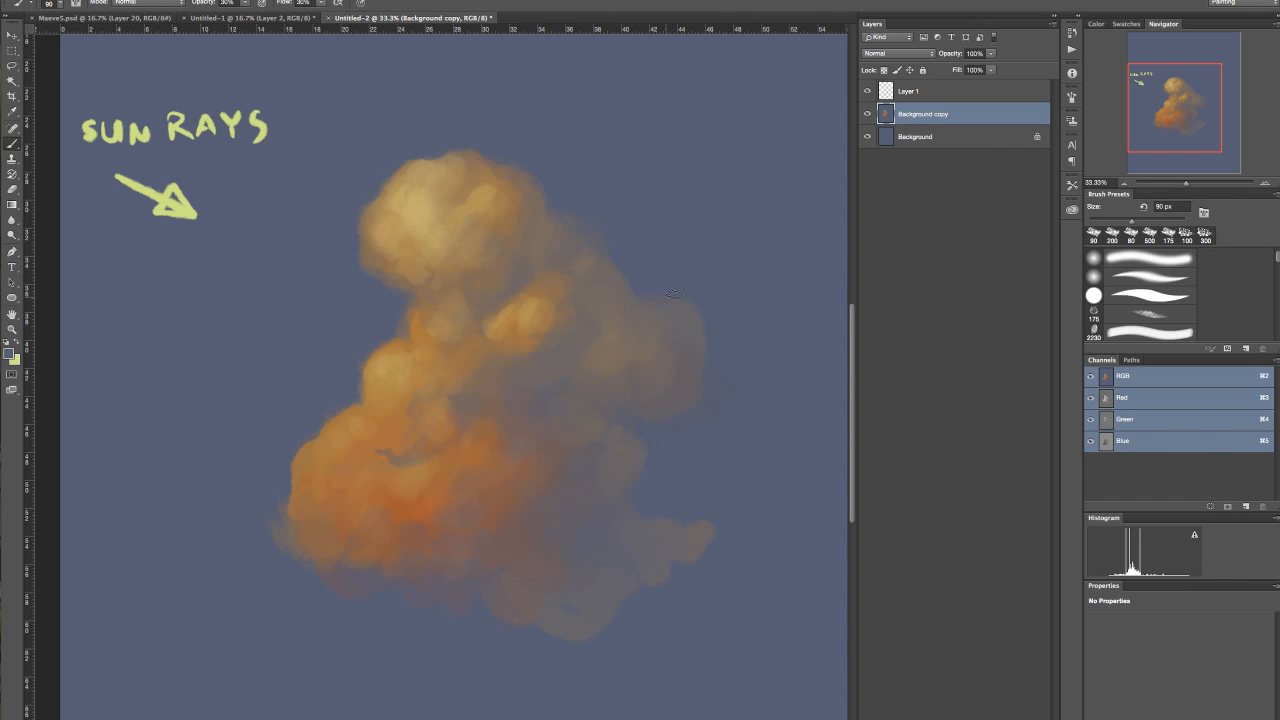
# - Sample a cloud tone, shape the shadows under the top lobe's right side, and set the brush opacity to 20%
pyautogui.press('2')
pyautogui.press('9')
pyautogui.keyDown('alt'); pyautogui.click(518, 278); pyautogui.keyUp('alt')
pyautogui.moveTo(500, 258); pyautogui.dragTo(480, 266)
pyautogui.press('2')
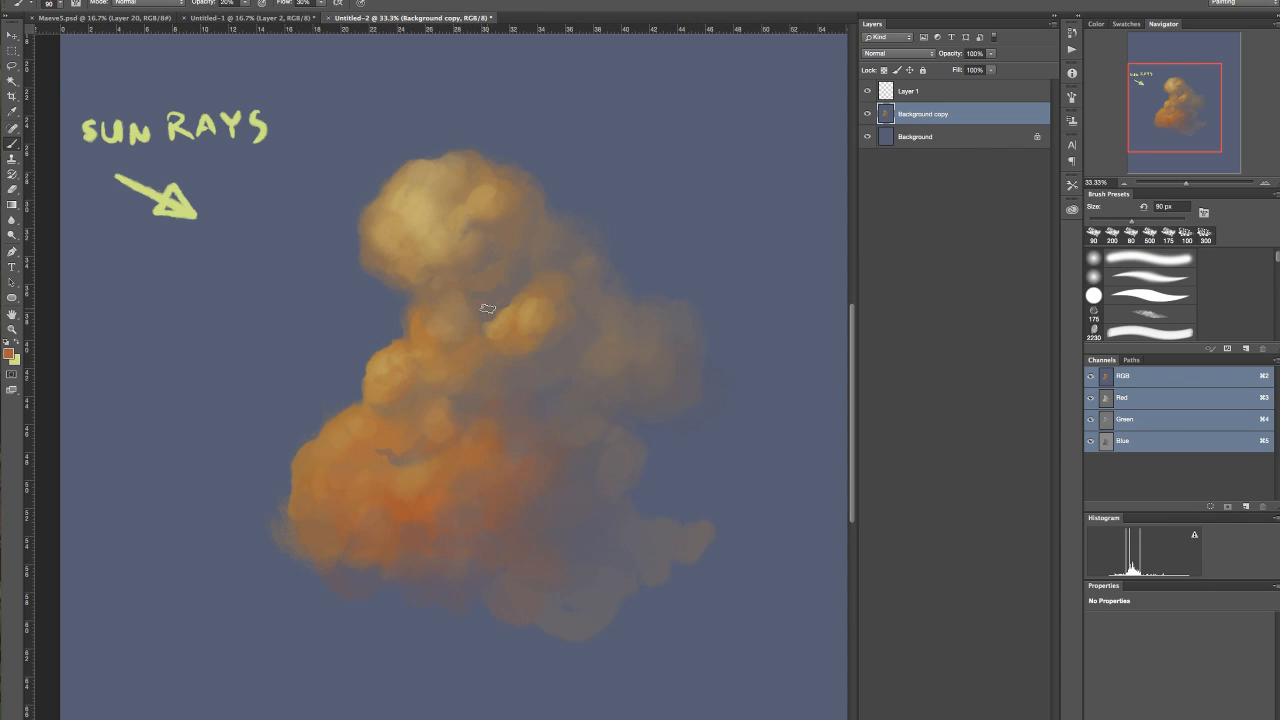
# - Sample yellow from the left middle puff, and flip the canvas vertically and back to check the cloud's shape
pyautogui.keyDown('alt'); pyautogui.click(388, 361); pyautogui.keyUp('alt')
pyautogui.press('super+shift+v')
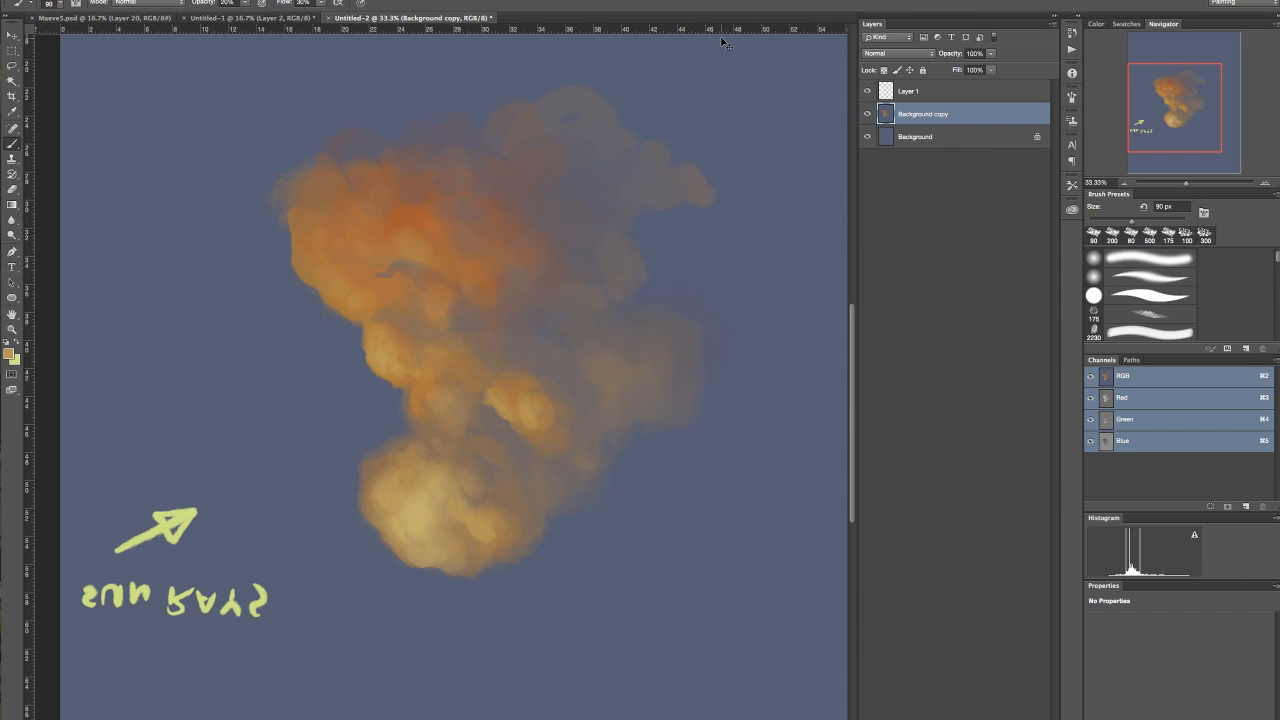
pyautogui.press('super+shift+v')
# - Enlarge the brush to 175 px and paint a small detached orange wisp beside the cloud's lower left edge
pyautogui.keyDown('alt'); pyautogui.click(336, 409); pyautogui.keyUp('alt')
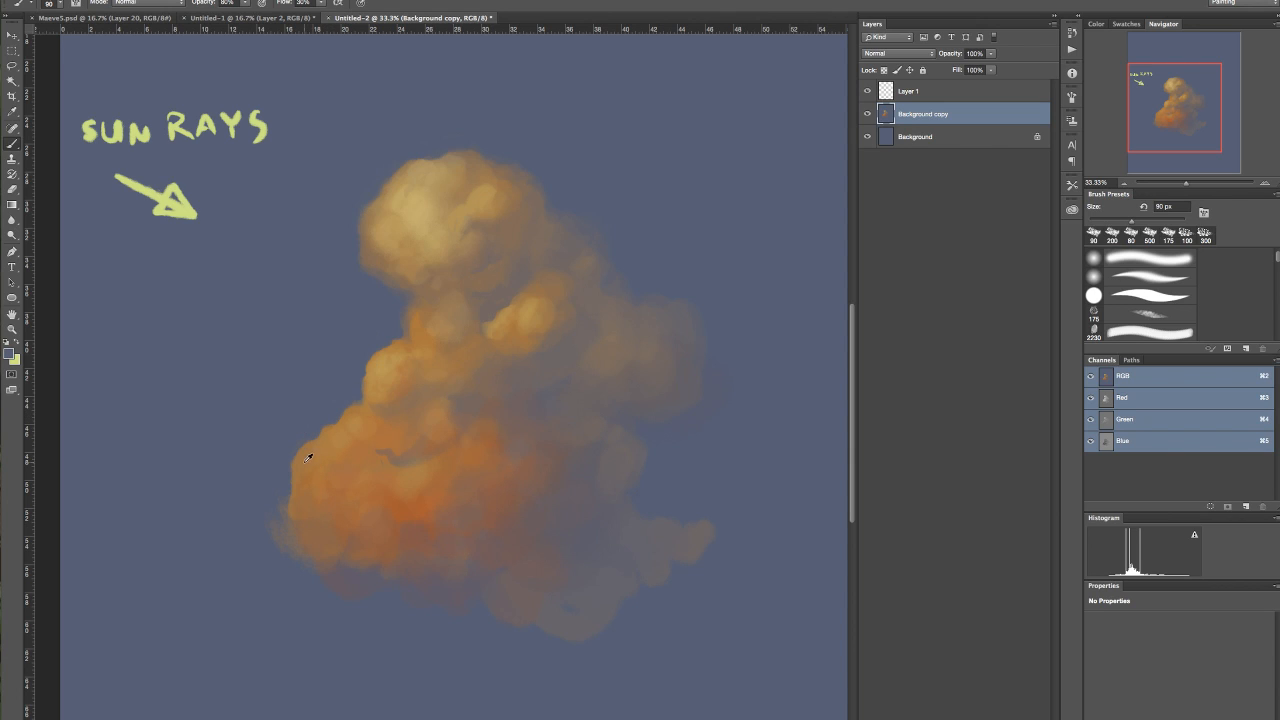
pyautogui.keyDown('alt'); pyautogui.click(469, 381); pyautogui.keyUp('alt')
pyautogui.press(']')
pyautogui.press(']')
pyautogui.press(']')
pyautogui.press(']')
pyautogui.moveTo(314, 403)
pyautogui.mouseDown()
pyautogui.moveTo(254, 449)
pyautogui.moveTo(278, 427)
pyautogui.moveTo(232, 456)
pyautogui.mouseUp()
pyautogui.moveTo(287, 422)
pyautogui.mouseDown()
pyautogui.moveTo(251, 434)
pyautogui.moveTo(254, 451)
pyautogui.mouseUp()
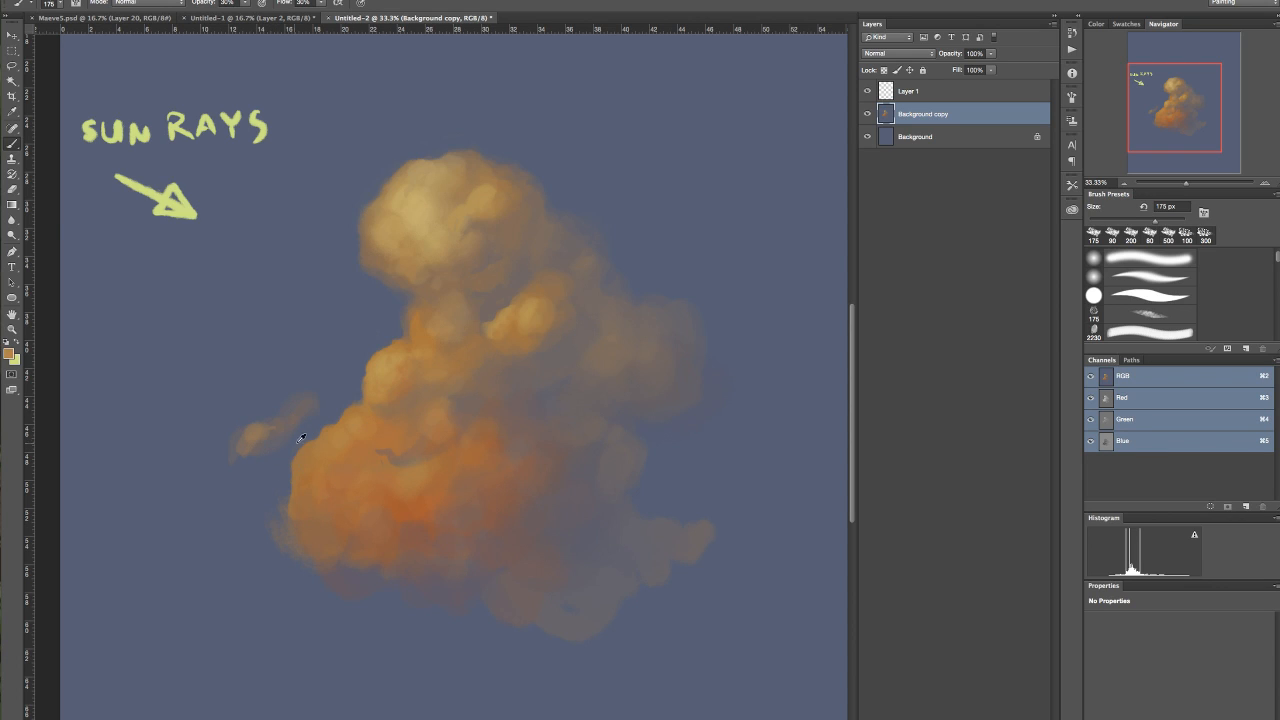
pyautogui.keyDown('alt'); pyautogui.click(272, 435); pyautogui.keyUp('alt')
pyautogui.moveTo(276, 432); pyautogui.dragTo(243, 463)
# - Sample orange and yellow tones from the cloud and refine the small rounded puff above the orange base
pyautogui.keyDown('alt'); pyautogui.click(469, 414); pyautogui.keyUp('alt')
pyautogui.moveTo(463, 417)
pyautogui.mouseDown()
pyautogui.moveTo(429, 451)
pyautogui.moveTo(448, 437)
pyautogui.mouseUp()
pyautogui.keyDown('alt'); pyautogui.click(416, 443); pyautogui.keyUp('alt')
pyautogui.moveTo(416, 441)
pyautogui.mouseDown()
pyautogui.moveTo(429, 441)
pyautogui.moveTo(398, 446)
pyautogui.moveTo(450, 424)
pyautogui.mouseUp()
pyautogui.keyDown('alt'); pyautogui.click(447, 429); pyautogui.keyUp('alt')
pyautogui.keyDown('alt'); pyautogui.click(406, 374); pyautogui.keyUp('alt')
pyautogui.moveTo(430, 403); pyautogui.dragTo(412, 414)
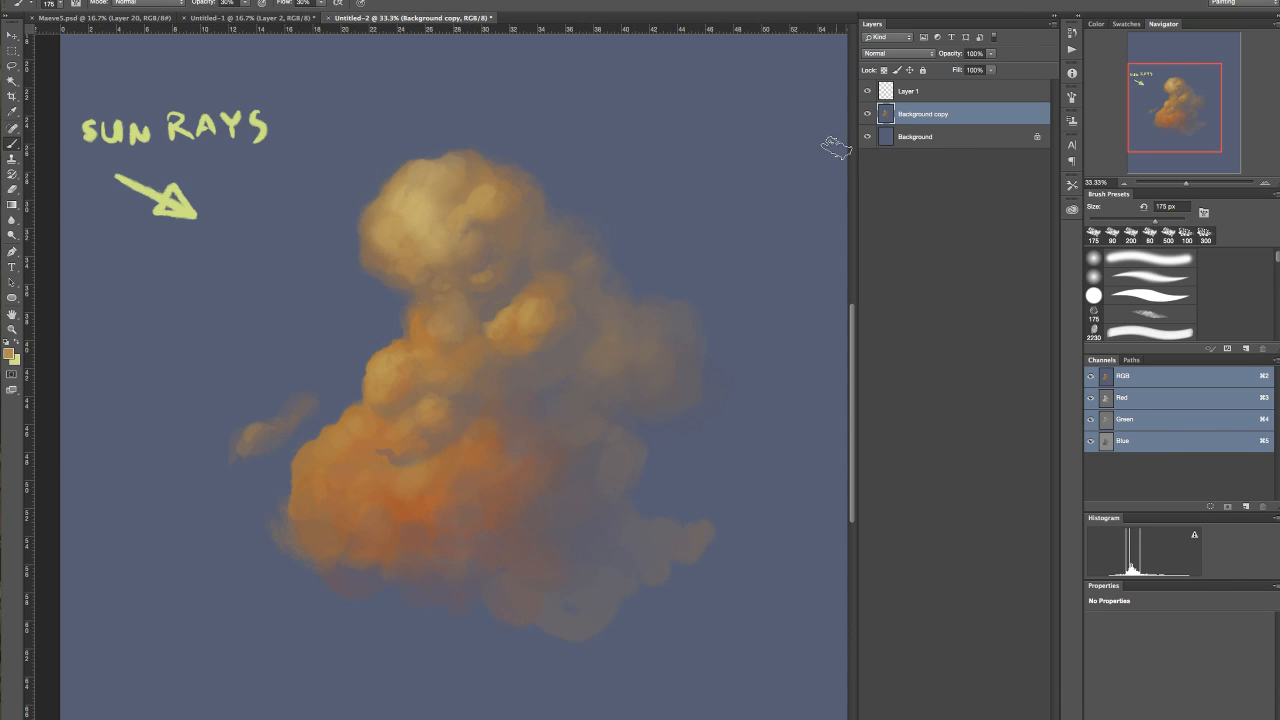
# - Add a new layer and paint a sampled-yellow glow along the cloud's upper left side with a 1000 px soft round brush
pyautogui.hotkey('ctrl', 'shift', 'alt', 'n')
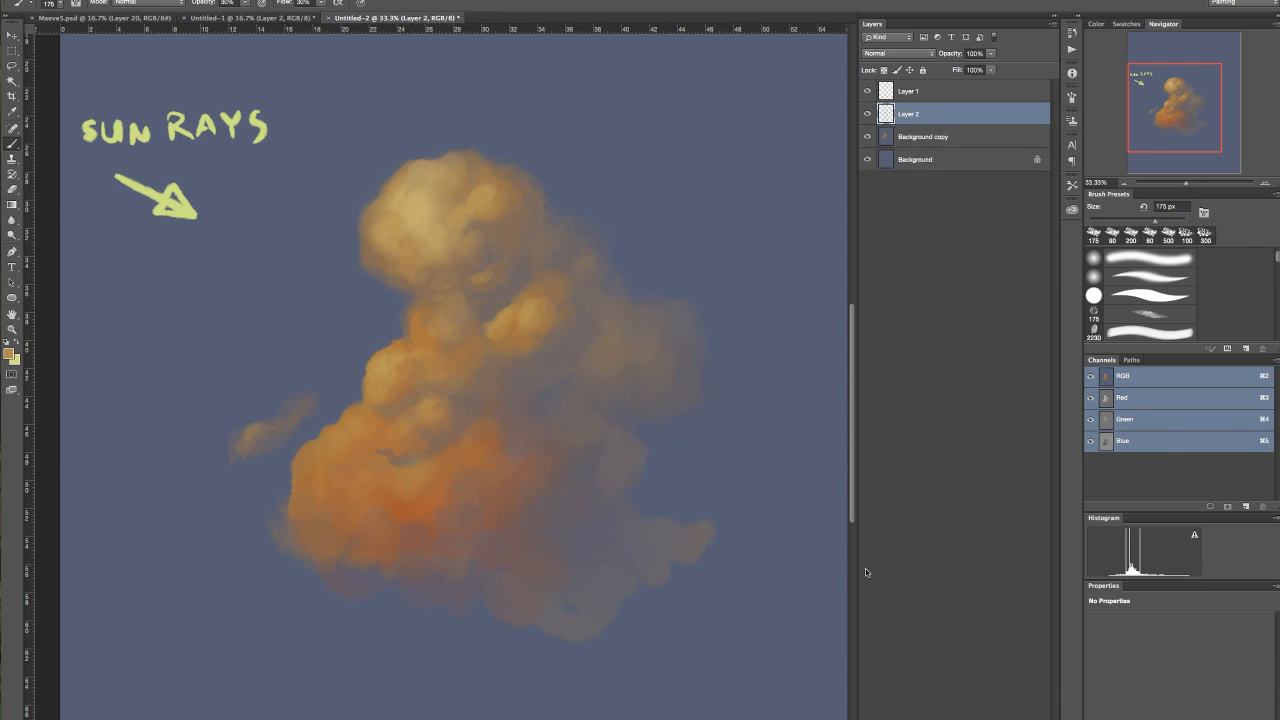
pyautogui.click(1128, 258)
pyautogui.moveTo(1165, 220); pyautogui.dragTo(1088, 219)
pyautogui.keyDown('alt'); pyautogui.click(420, 218); pyautogui.keyUp('alt')
pyautogui.moveTo(1136, 220)
pyautogui.mouseDown()
pyautogui.moveTo(1179, 222)
pyautogui.moveTo(1166, 222)
pyautogui.mouseUp()
pyautogui.moveTo(1174, 222); pyautogui.dragTo(1178, 222)
pyautogui.press(']')
pyautogui.press(']')
pyautogui.press(']')
pyautogui.press(']')
pyautogui.moveTo(410, 232)
pyautogui.mouseDown()
pyautogui.moveTo(467, 231)
pyautogui.moveTo(503, 267)
pyautogui.moveTo(444, 340)
pyautogui.moveTo(398, 359)
pyautogui.moveTo(349, 437)
pyautogui.moveTo(362, 426)
pyautogui.moveTo(300, 440)
pyautogui.mouseUp()
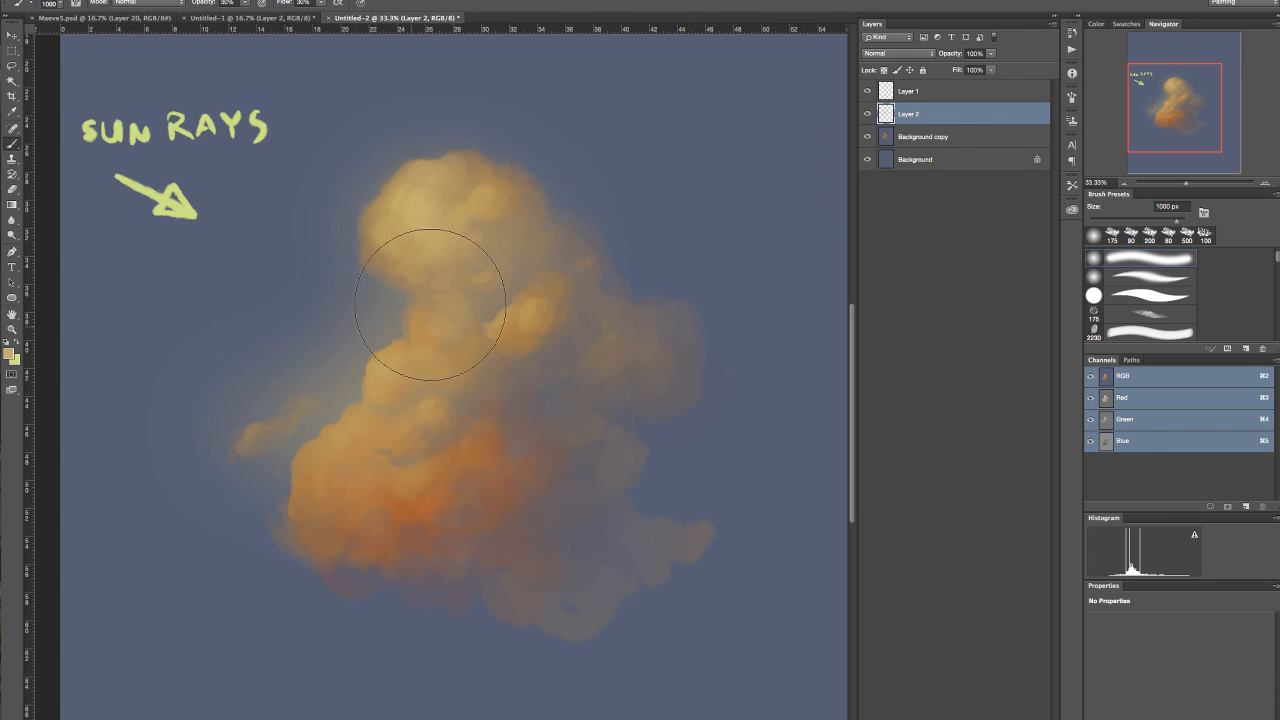
# - Set the glow layer's blend mode to Overlay and raise its lightness to about +32 with Hue/Saturation
pyautogui.click(922, 53)
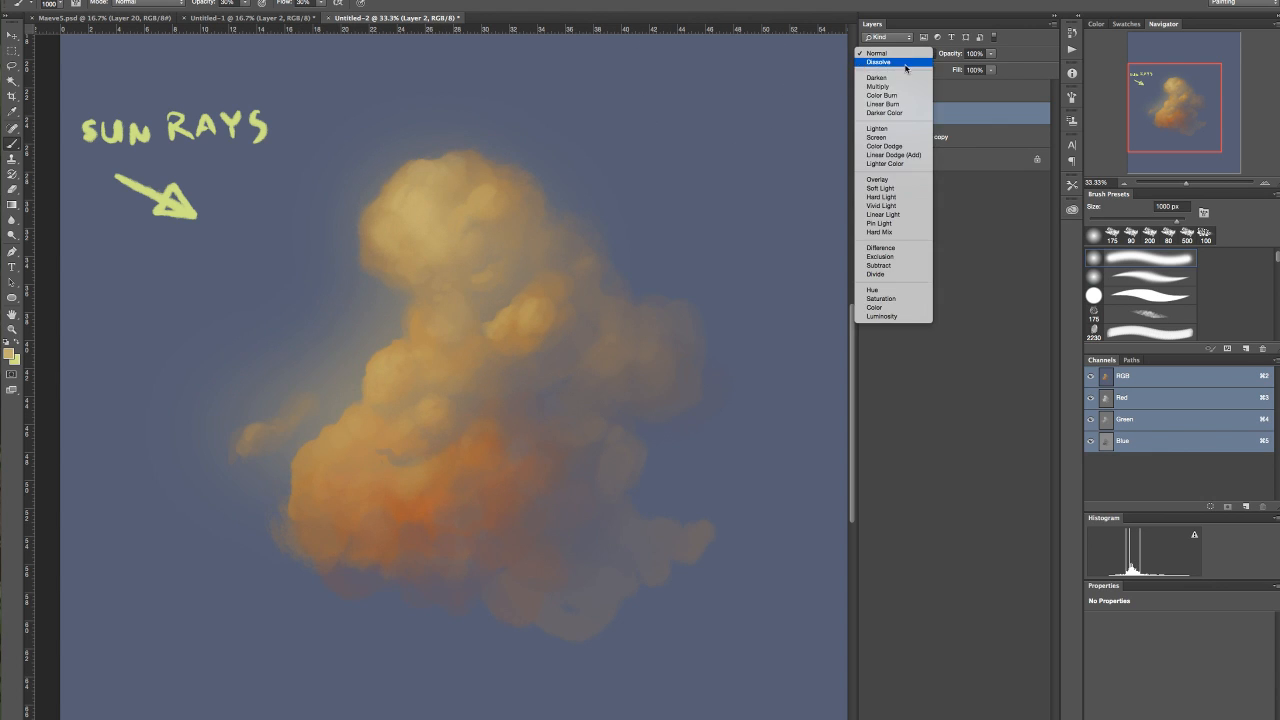
pyautogui.click(913, 180)
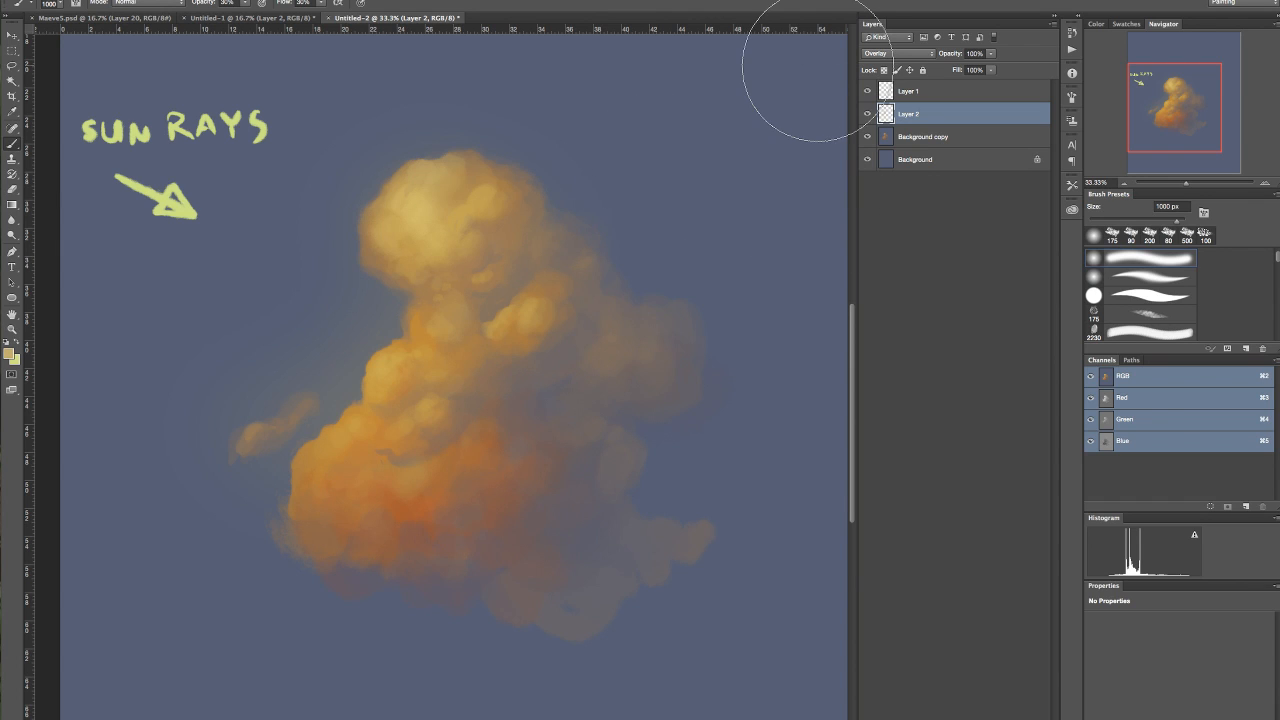
pyautogui.hotkey('ctrl', 'u')
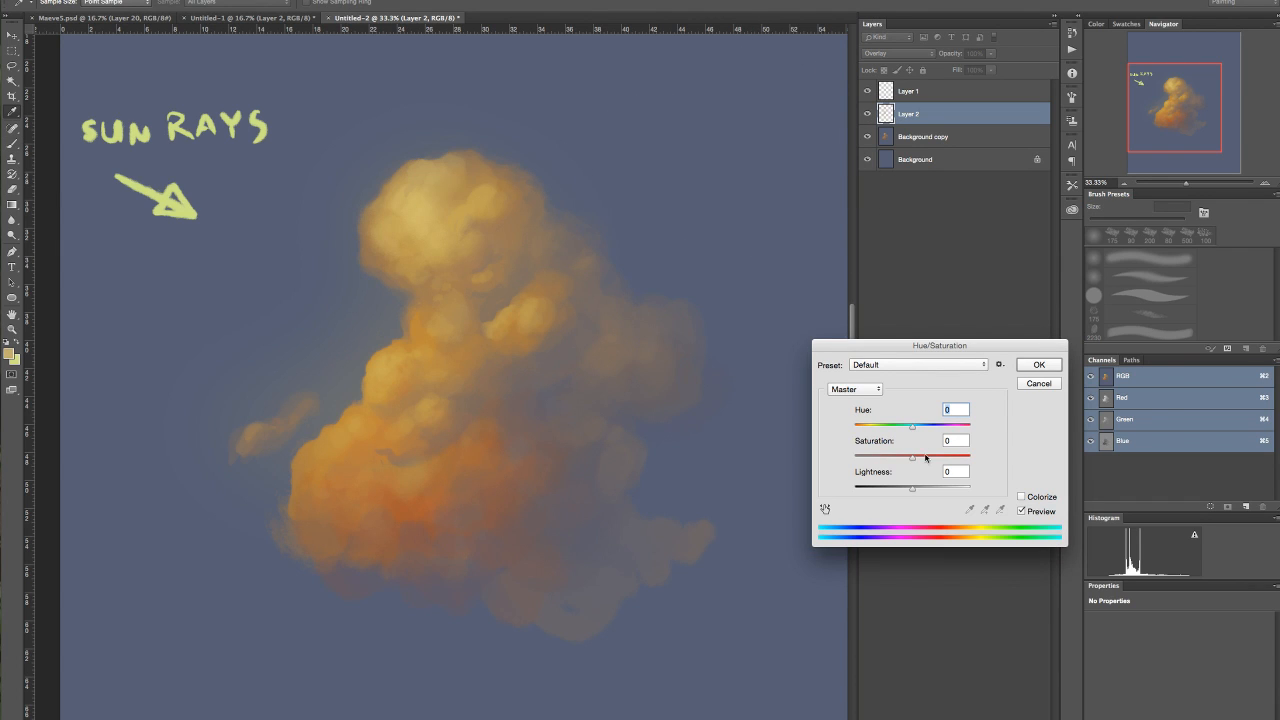
pyautogui.moveTo(927, 488); pyautogui.dragTo(933, 491)
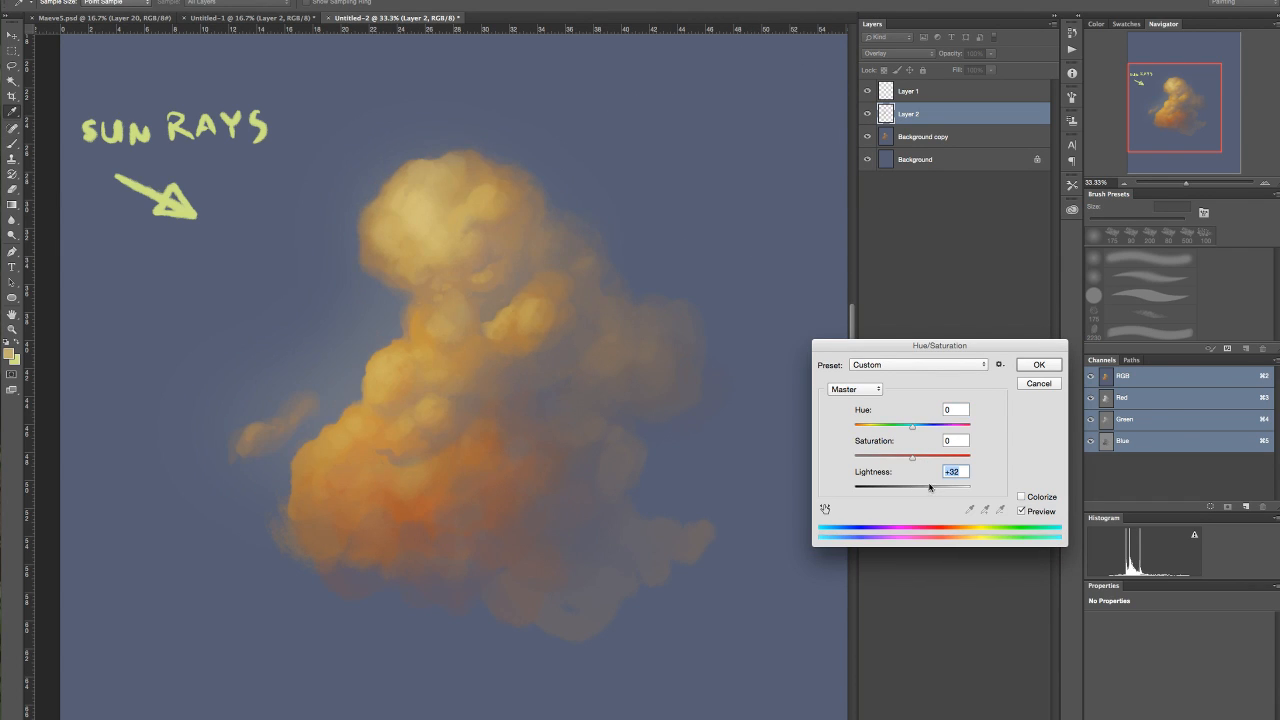
pyautogui.click(1034, 366)
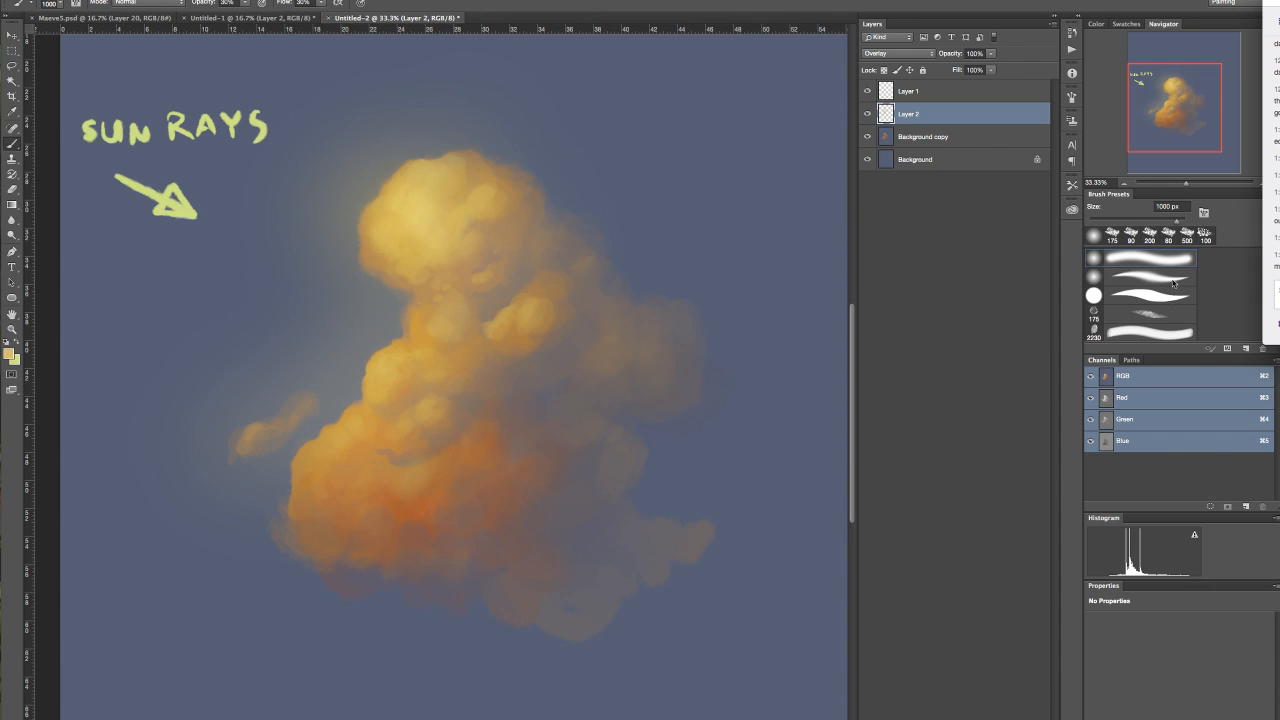
# - Add a new layer and paint sampled cool grays over the cloud's shadowed right side with the 175 px textured brush
pyautogui.click(1113, 237)
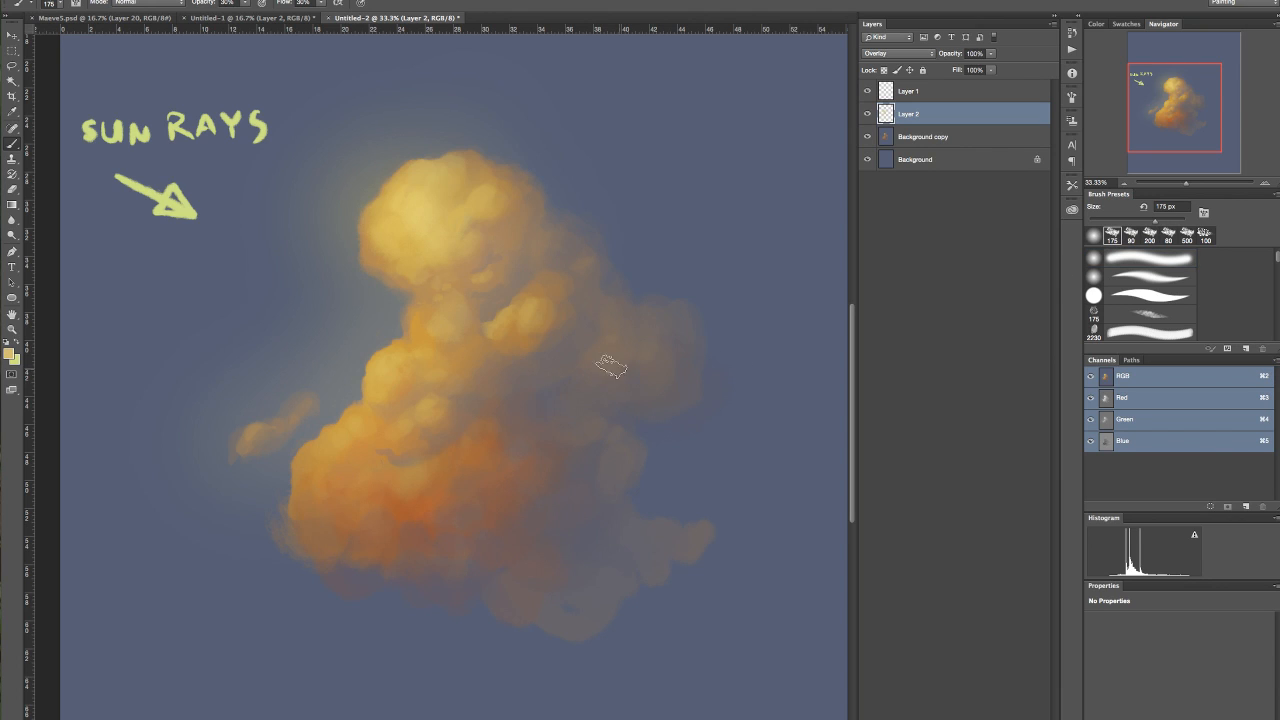
pyautogui.keyDown('alt'); pyautogui.click(421, 396); pyautogui.keyUp('alt')
pyautogui.keyDown('alt'); pyautogui.click(350, 253); pyautogui.keyUp('alt')
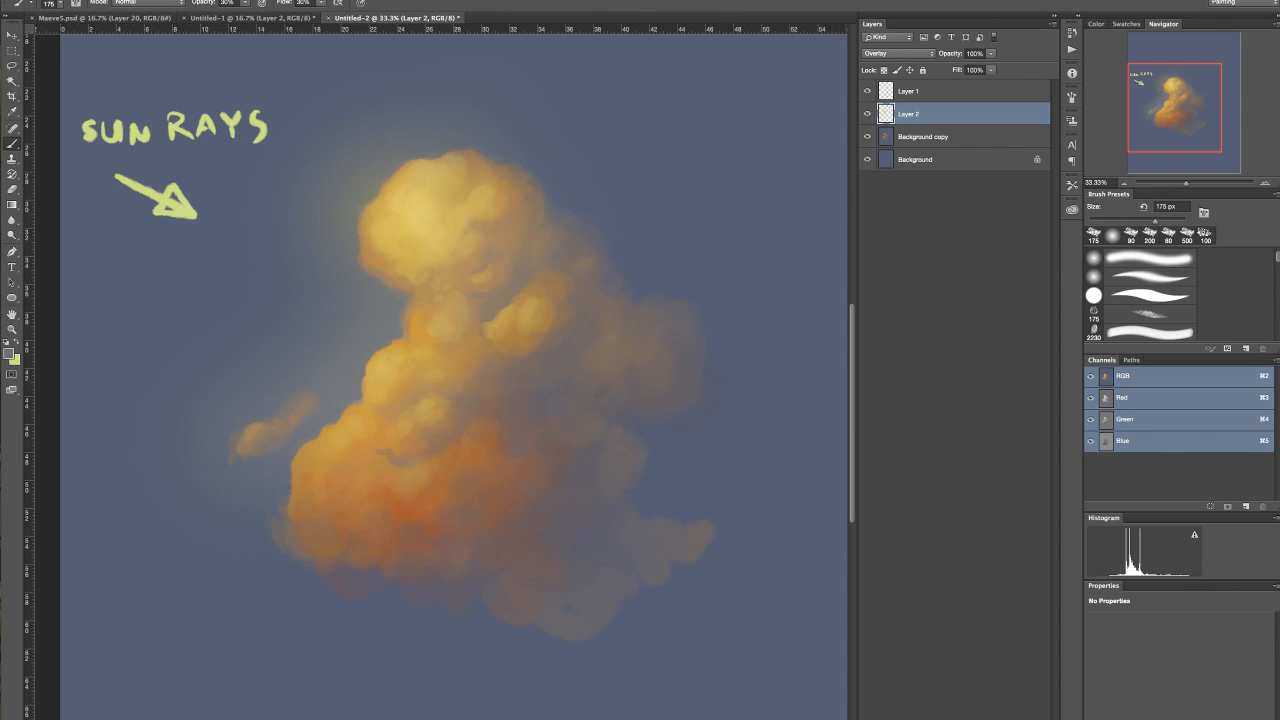
pyautogui.press('super+alt+shift+n')
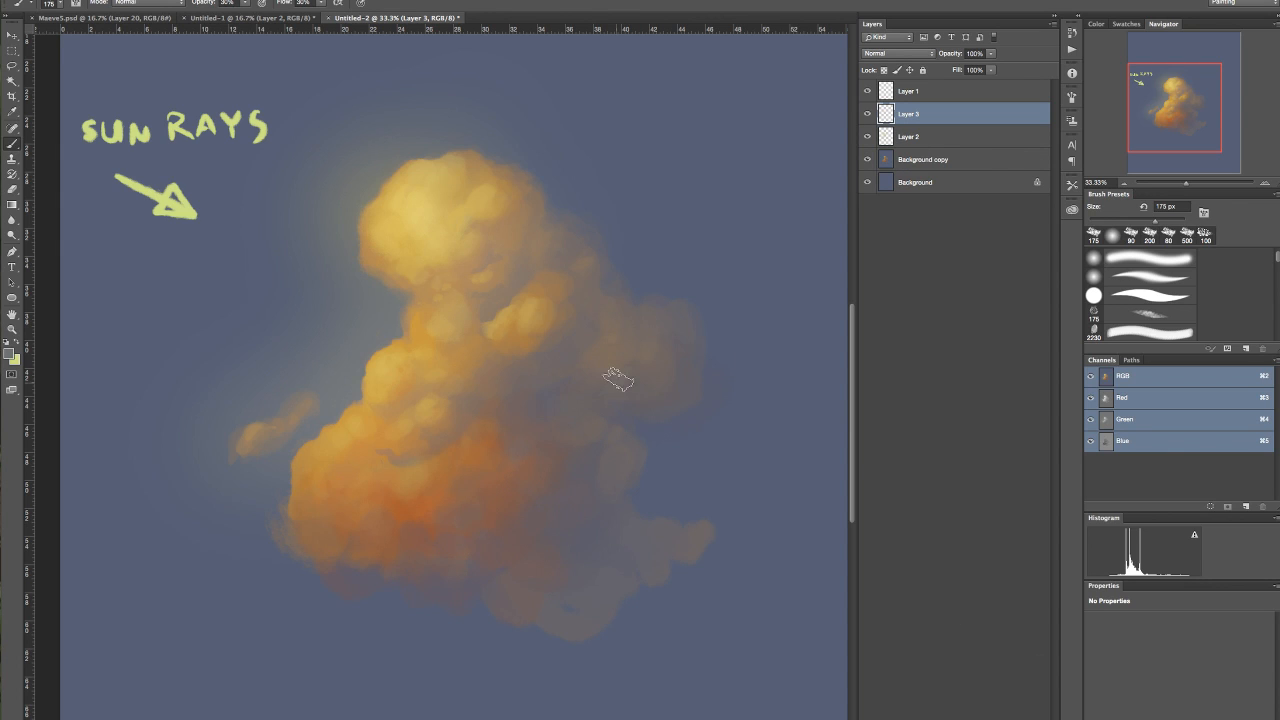
pyautogui.moveTo(618, 376); pyautogui.dragTo(591, 391)
pyautogui.moveTo(576, 348); pyautogui.dragTo(567, 360)
pyautogui.keyDown('alt'); pyautogui.click(381, 327); pyautogui.keyUp('alt')
pyautogui.moveTo(538, 395)
pyautogui.mouseDown()
pyautogui.moveTo(562, 362)
pyautogui.moveTo(530, 384)
pyautogui.moveTo(545, 376)
pyautogui.moveTo(539, 410)
pyautogui.moveTo(590, 349)
pyautogui.moveTo(547, 411)
pyautogui.moveTo(551, 373)
pyautogui.moveTo(595, 318)
pyautogui.moveTo(592, 336)
pyautogui.moveTo(592, 304)
pyautogui.mouseUp()
pyautogui.keyDown('alt'); pyautogui.click(635, 393); pyautogui.keyUp('alt')
pyautogui.moveTo(634, 396); pyautogui.dragTo(643, 382)
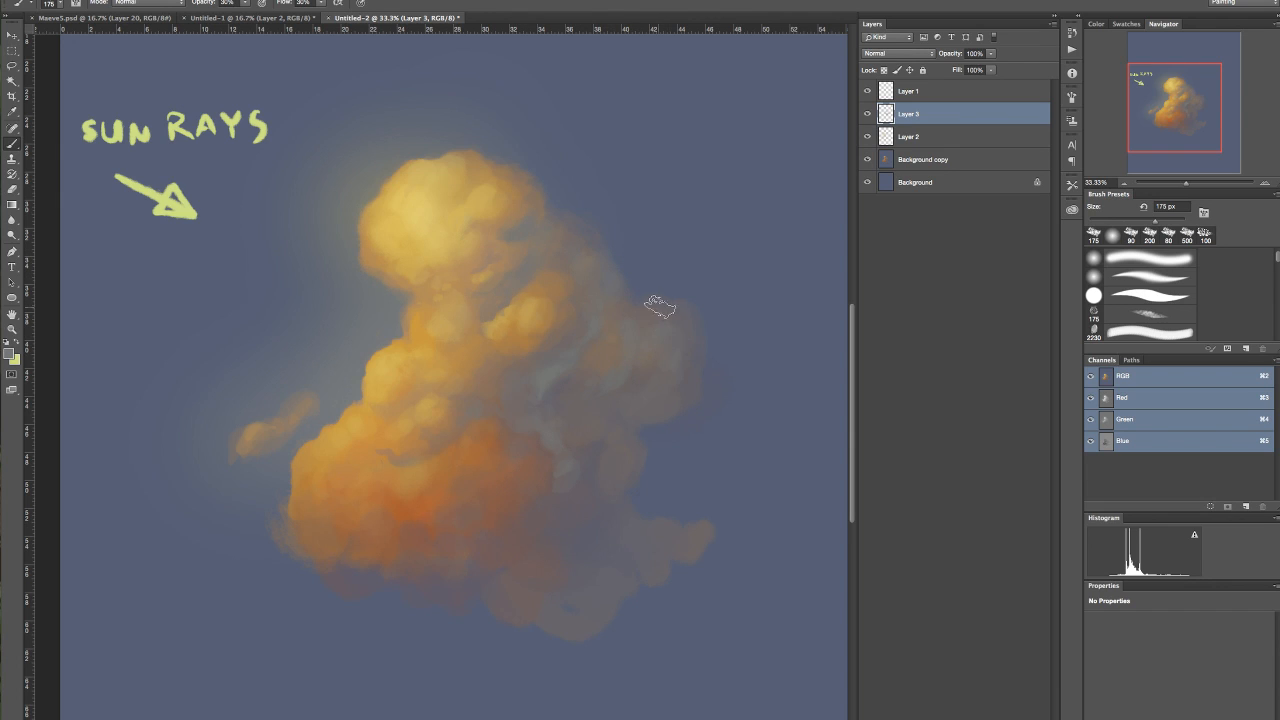
pyautogui.keyDown('alt'); pyautogui.click(646, 276); pyautogui.keyUp('alt')
pyautogui.keyDown('alt'); pyautogui.click(559, 355); pyautogui.keyUp('alt')
# - Add another layer, glaze soft gray over the shadowed right side with a 373 px soft brush, and set the layer to Overlay
pyautogui.click(1130, 254)
pyautogui.click(985, 718)
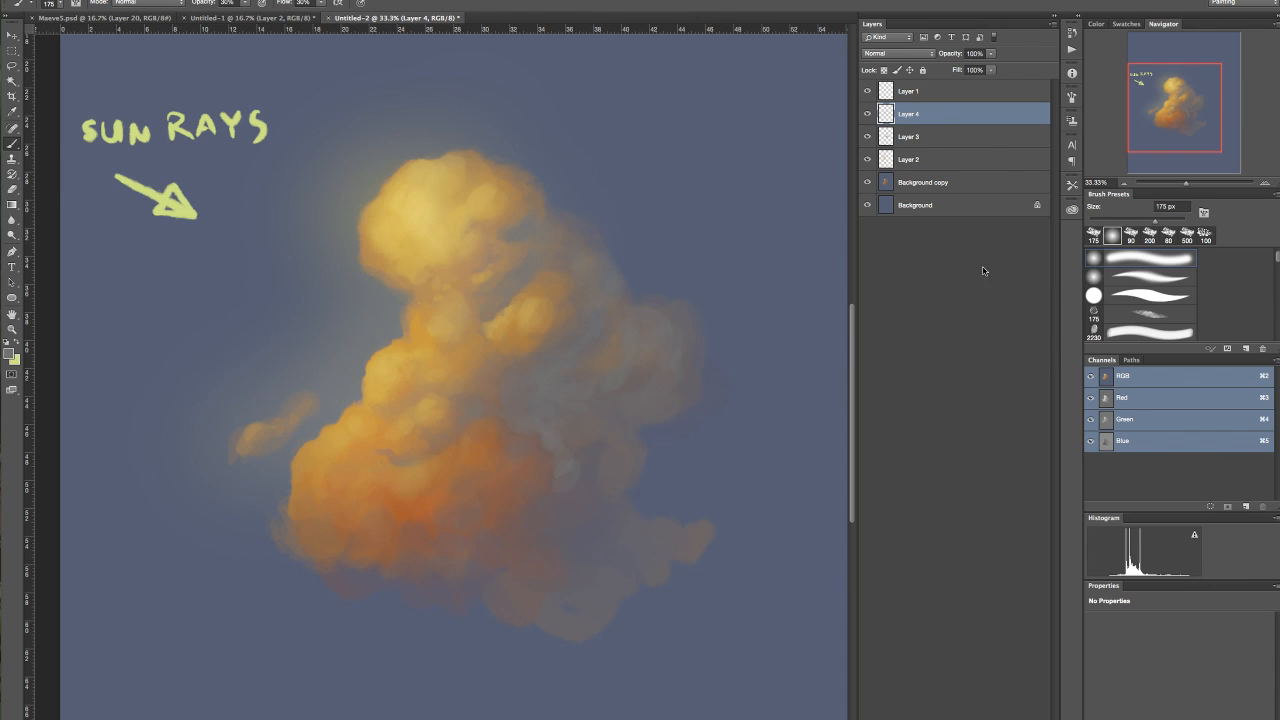
pyautogui.moveTo(1155, 220); pyautogui.dragTo(1170, 221)
pyautogui.click(915, 53)
pyautogui.click(909, 182)
# - Try the Screen and Color Dodge blend modes on the soft gray layer, and return it to Overlay
pyautogui.click(898, 54)
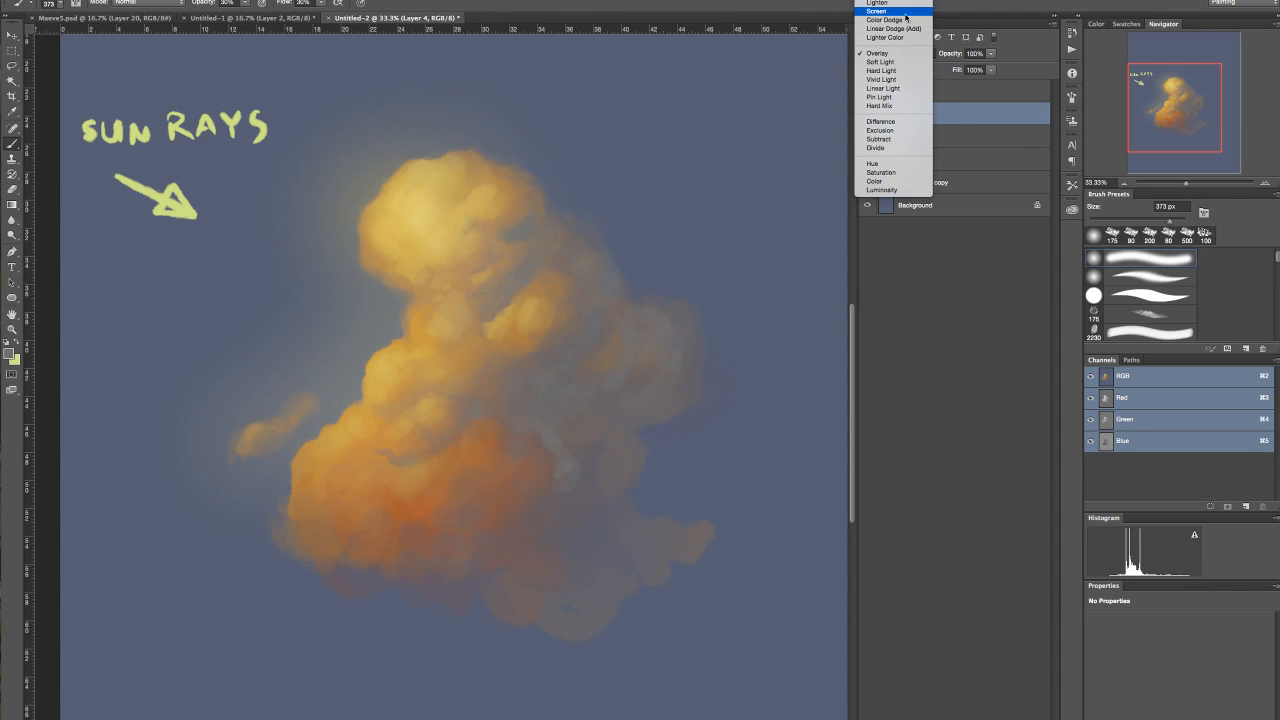
pyautogui.click(902, 11)
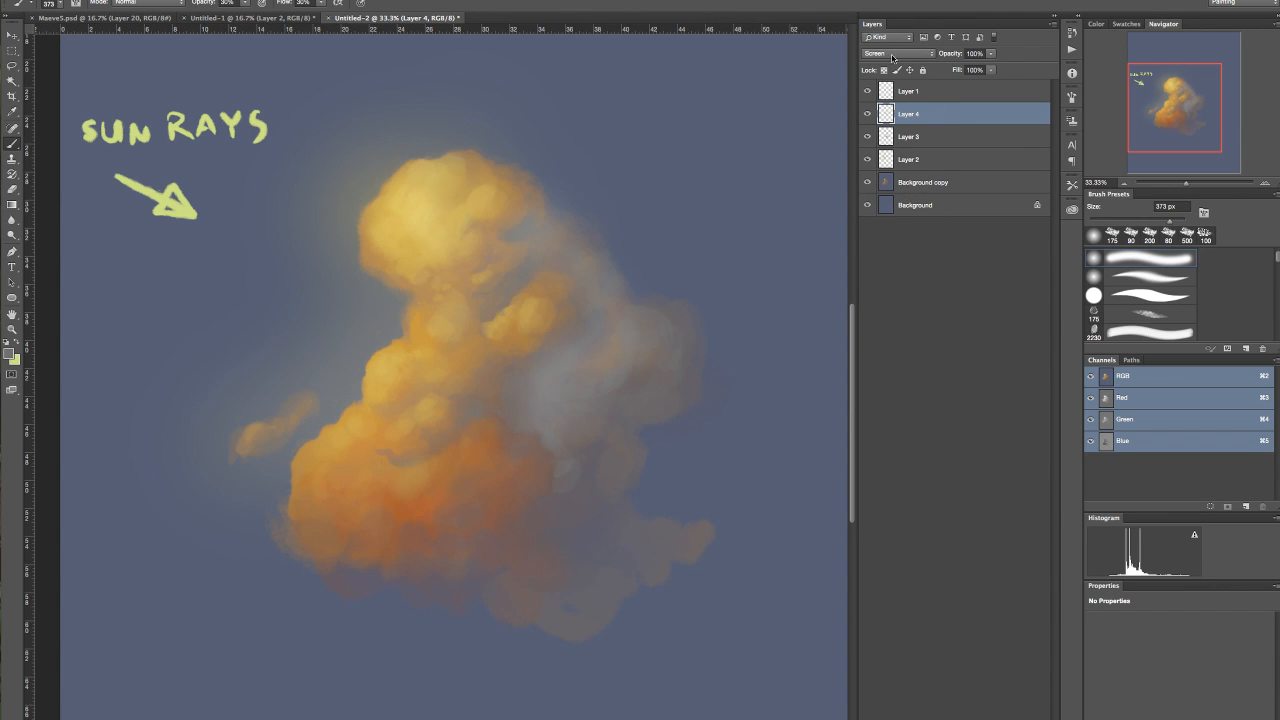
pyautogui.click(893, 57)
pyautogui.click(898, 63)
pyautogui.click(898, 54)
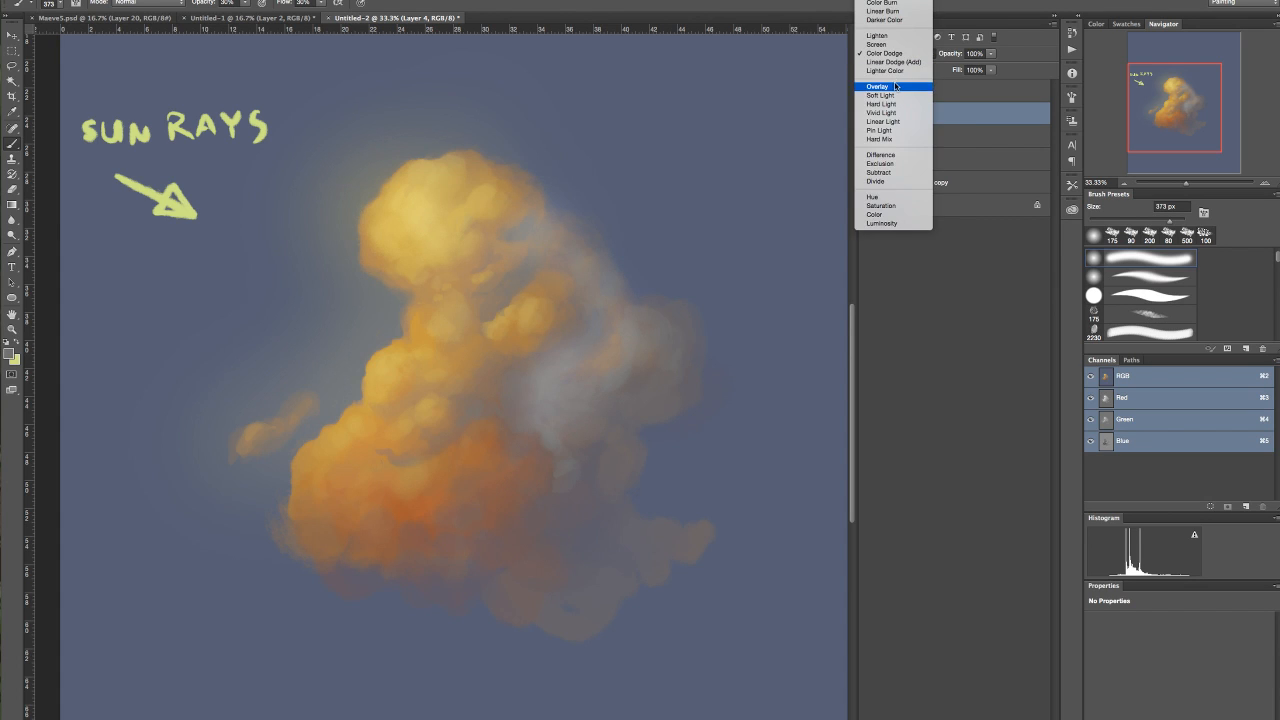
pyautogui.click(891, 90)
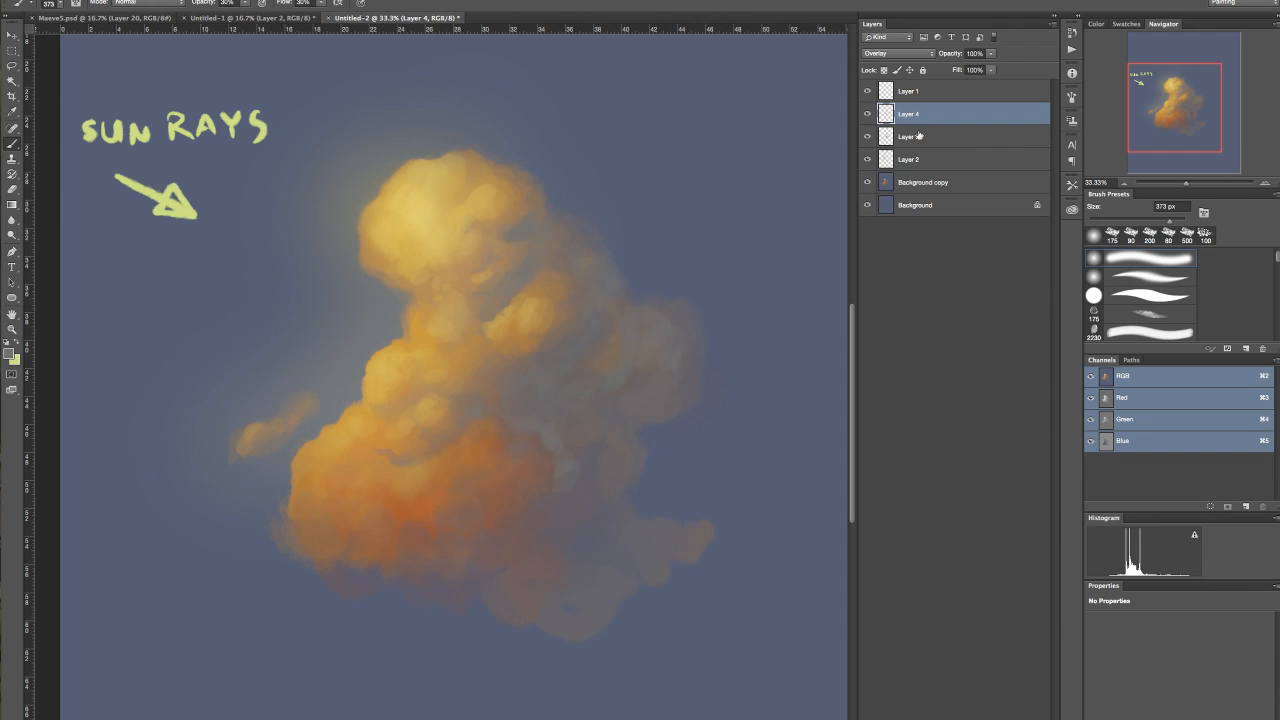
# - Lower the soft gray layer's opacity to 48%, compare it on and off, and set its blend mode to Color
pyautogui.click(990, 53)
pyautogui.moveTo(984, 67); pyautogui.dragTo(964, 68)
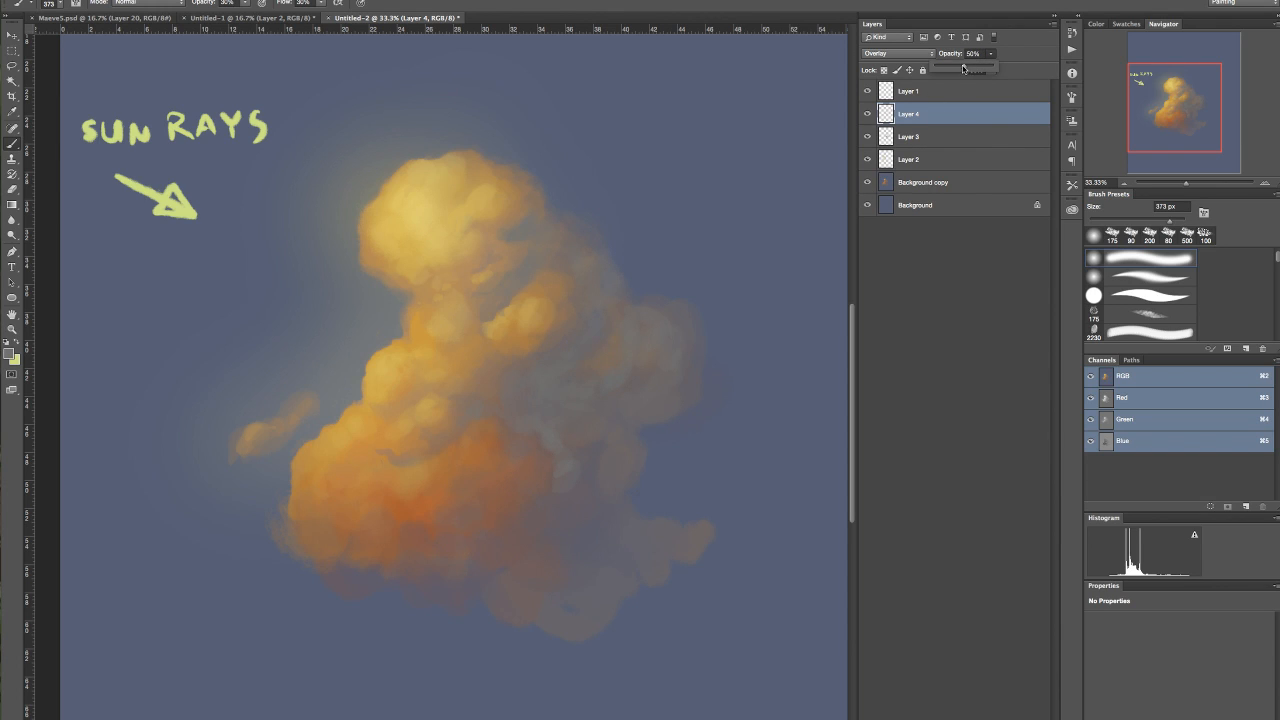
pyautogui.click(868, 115)
pyautogui.click(868, 115)
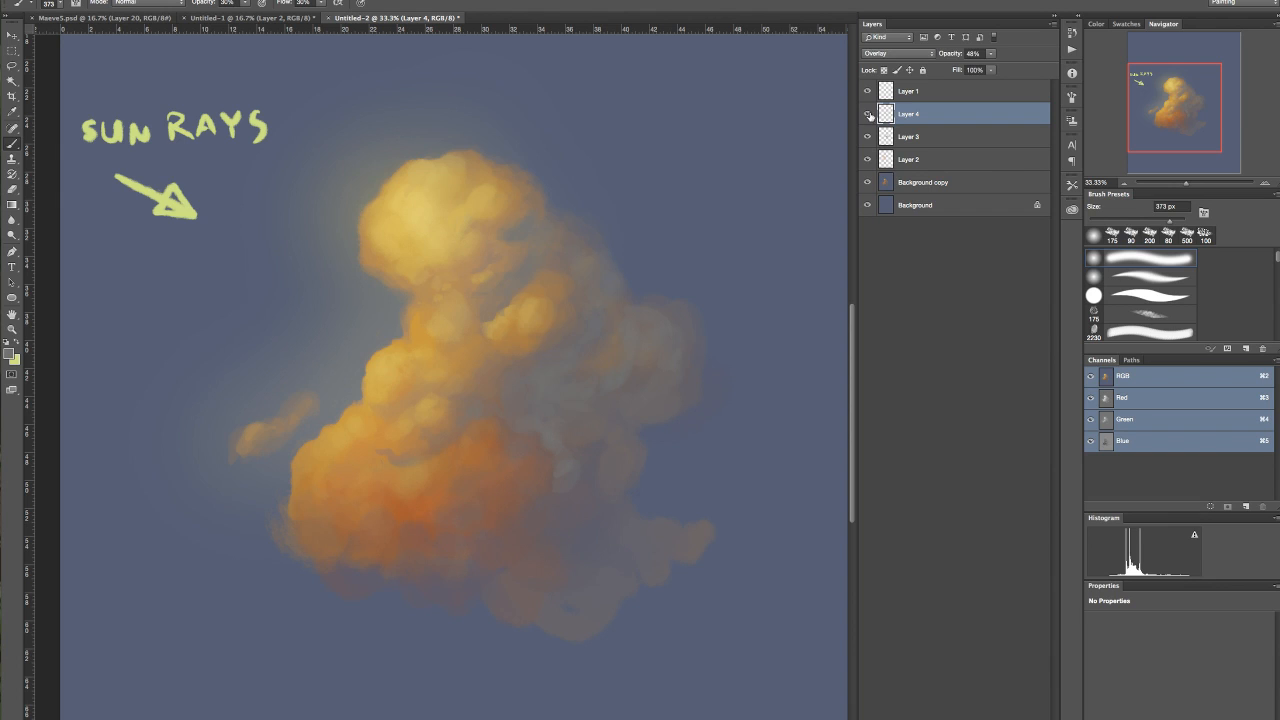
pyautogui.click(908, 56)
pyautogui.click(902, 184)
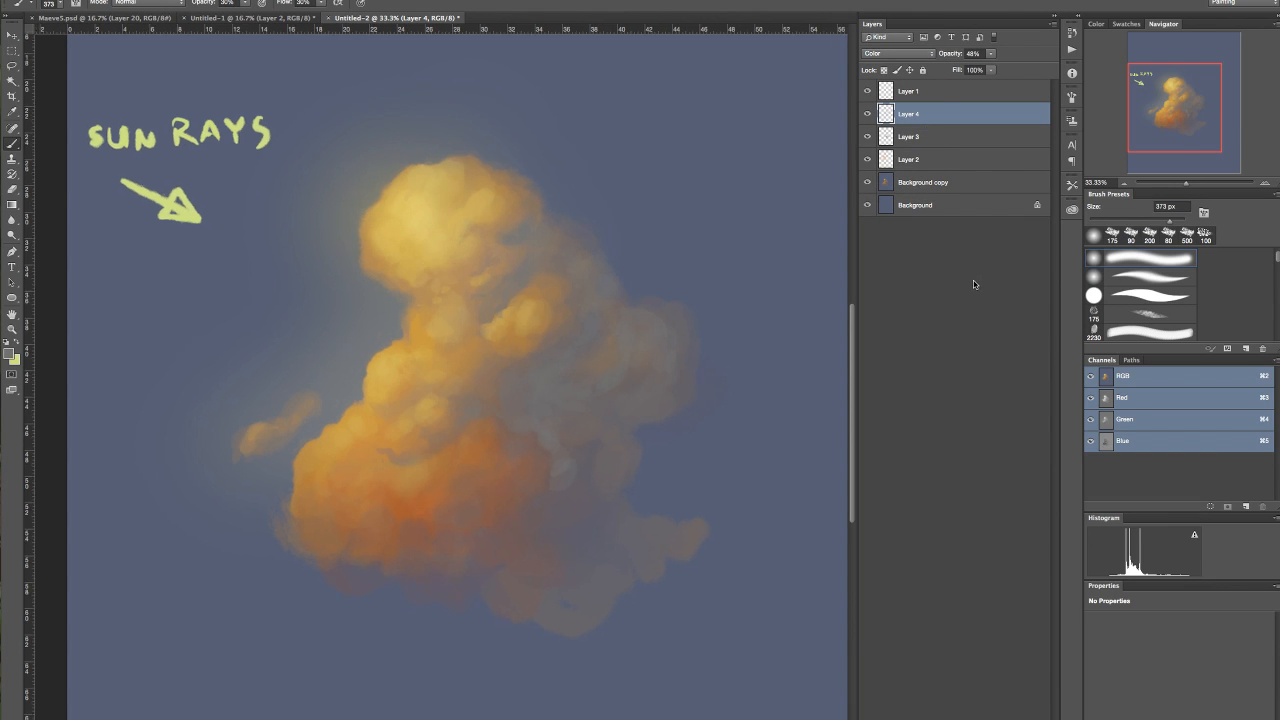
# - View the whole canvas and hide the soft gray layer, Layer 4
pyautogui.press('super+minus')
pyautogui.press('super+minus')
pyautogui.press('super+minus')
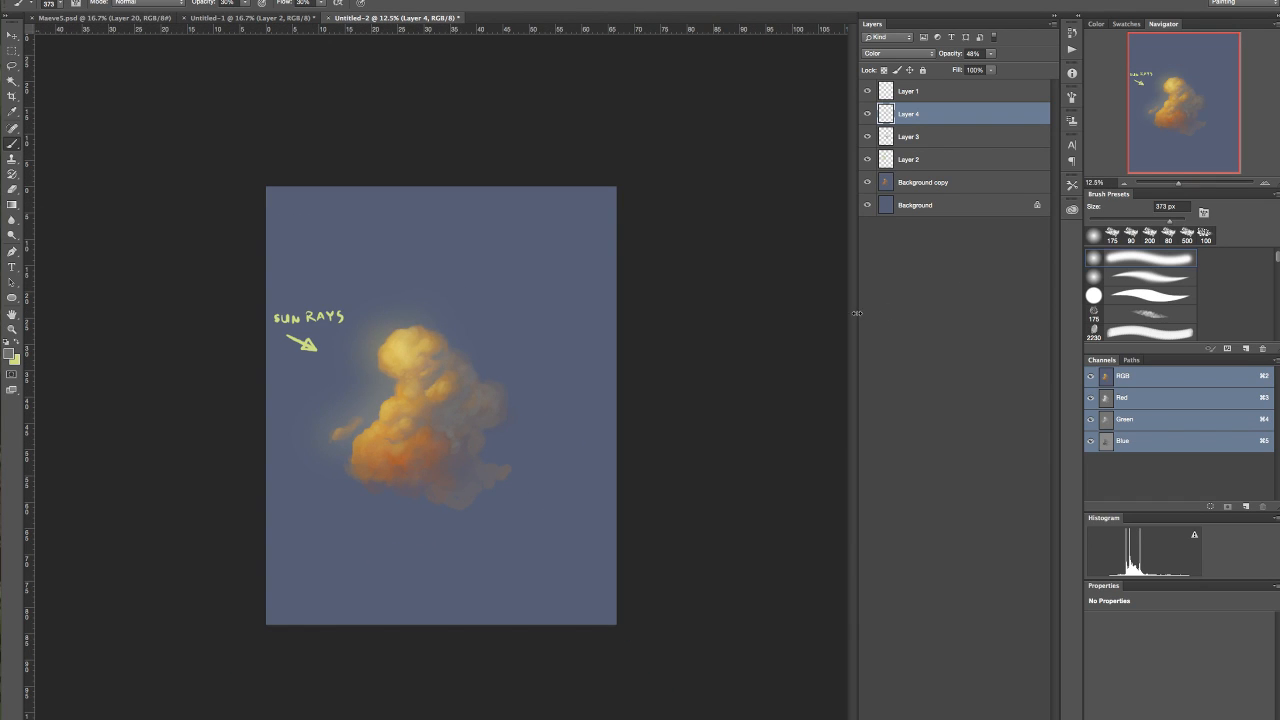
pyautogui.click(867, 114)
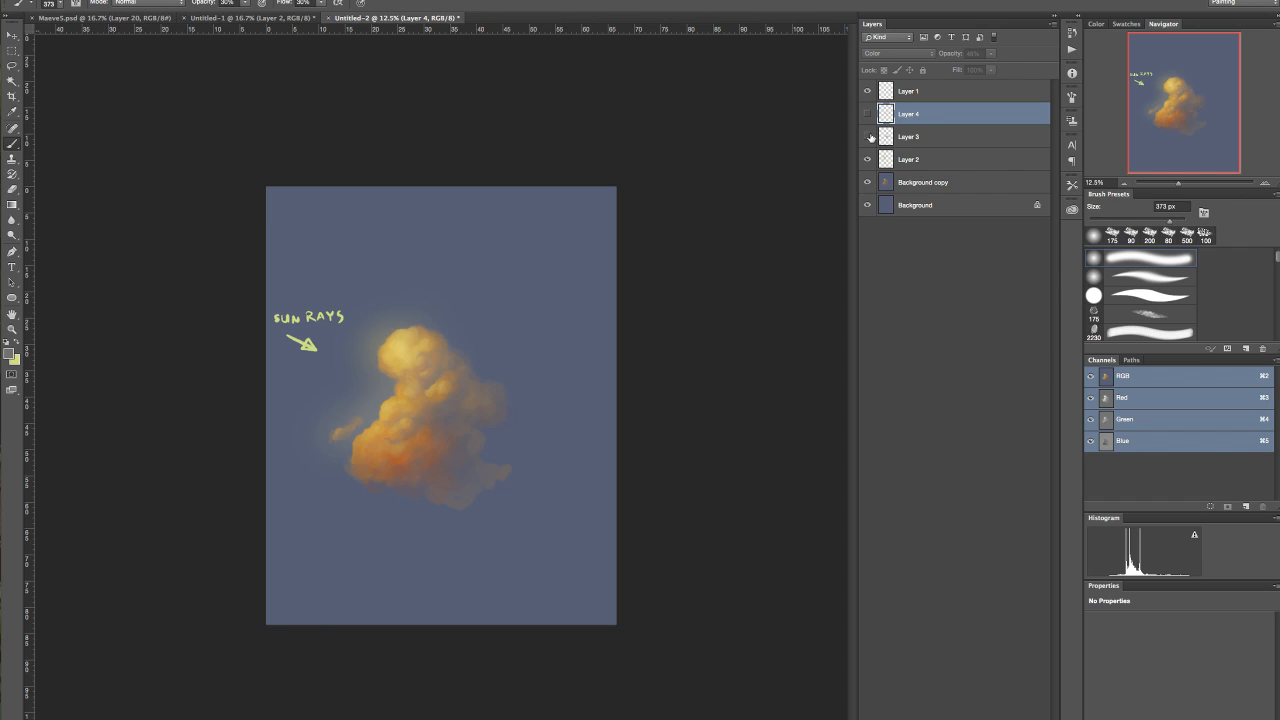
# - On Layer 3, lightly erase the cool gray shading over the cloud's right side, reducing the soft eraser from 1600 to 900 px
pyautogui.click(922, 140)
pyautogui.press('e')
pyautogui.moveTo(513, 438); pyautogui.dragTo(481, 452)
pyautogui.press('[')
pyautogui.press('[')
pyautogui.press('[')
pyautogui.press('[')
pyautogui.press('[')
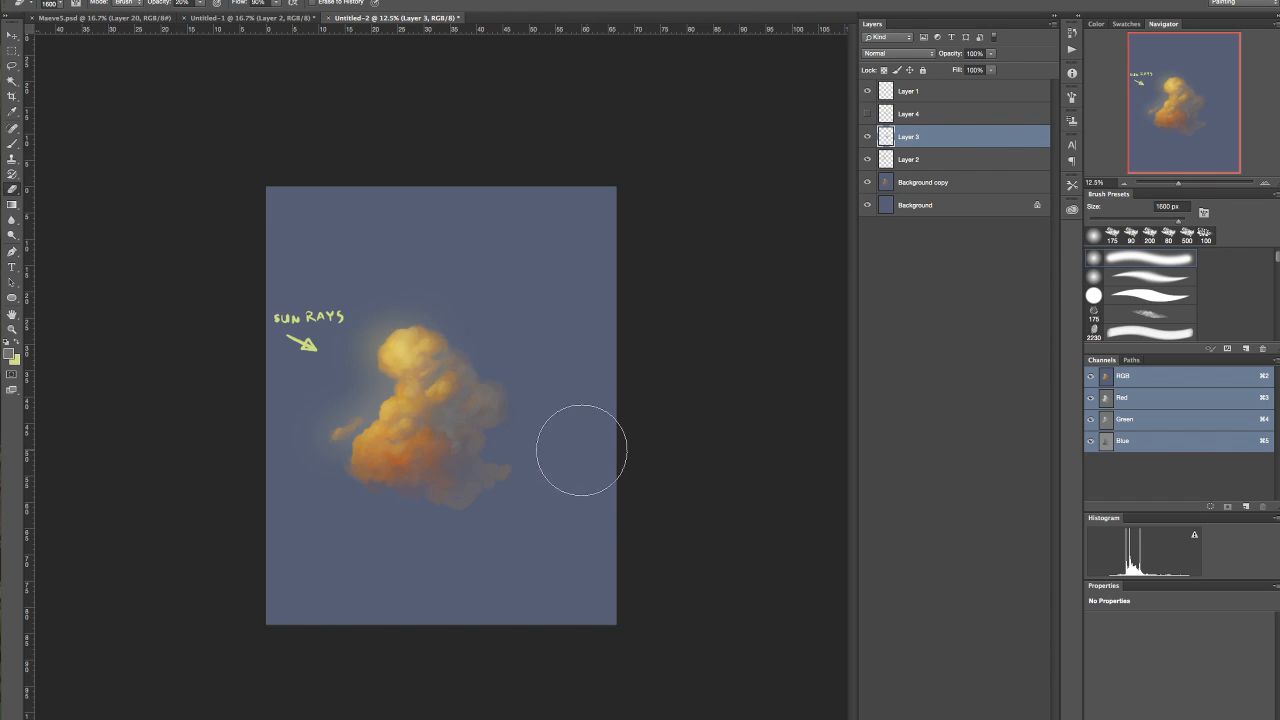
pyautogui.press('[')
pyautogui.press('[')
pyautogui.press('[')
pyautogui.press('[')
pyautogui.moveTo(446, 416)
pyautogui.mouseDown()
pyautogui.moveTo(454, 400)
pyautogui.moveTo(489, 429)
pyautogui.mouseUp()
# - Add a new layer above Layer 3 and set the foreground color to pale beige, cbbdae
pyautogui.press('super+alt+shift+n')
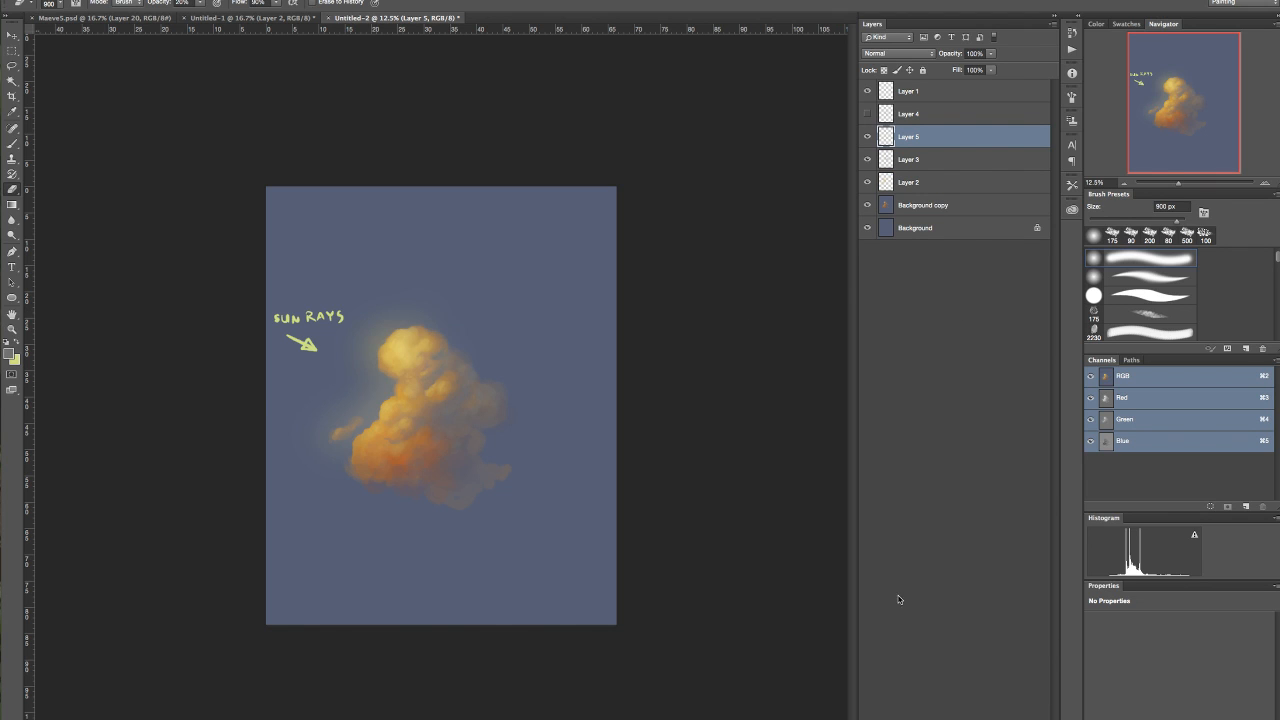
pyautogui.click(11, 353)
pyautogui.click(614, 231)
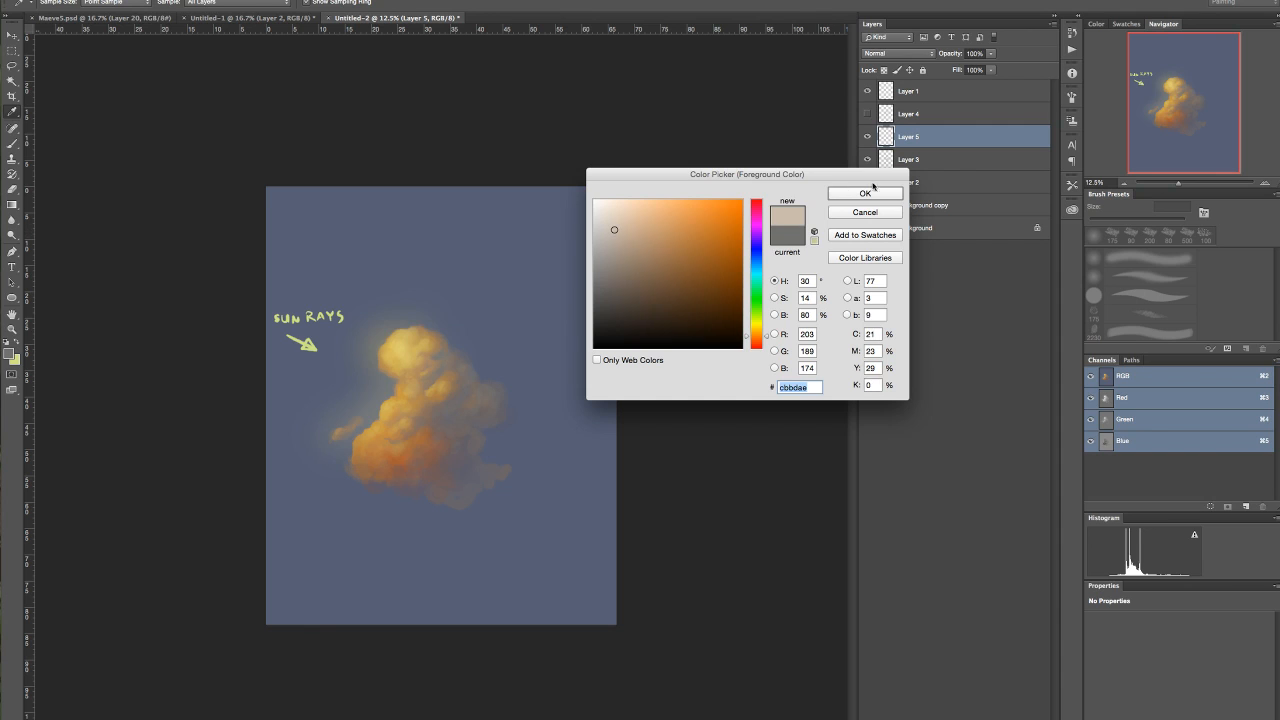
pyautogui.click(863, 194)
# - Glaze the pale beige over the cloud's top billow with a 373 px soft brush, and set the layer's blend mode to Saturation
pyautogui.press('b')
pyautogui.click(394, 346)
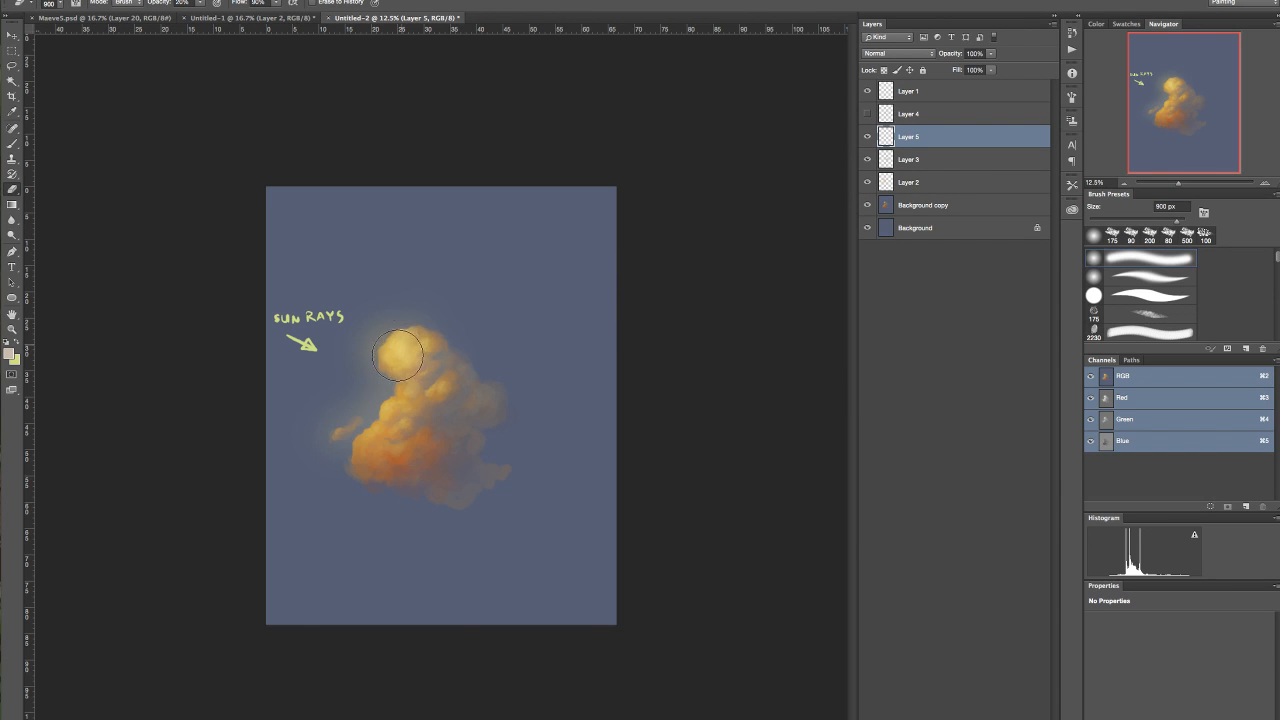
pyautogui.press('b')
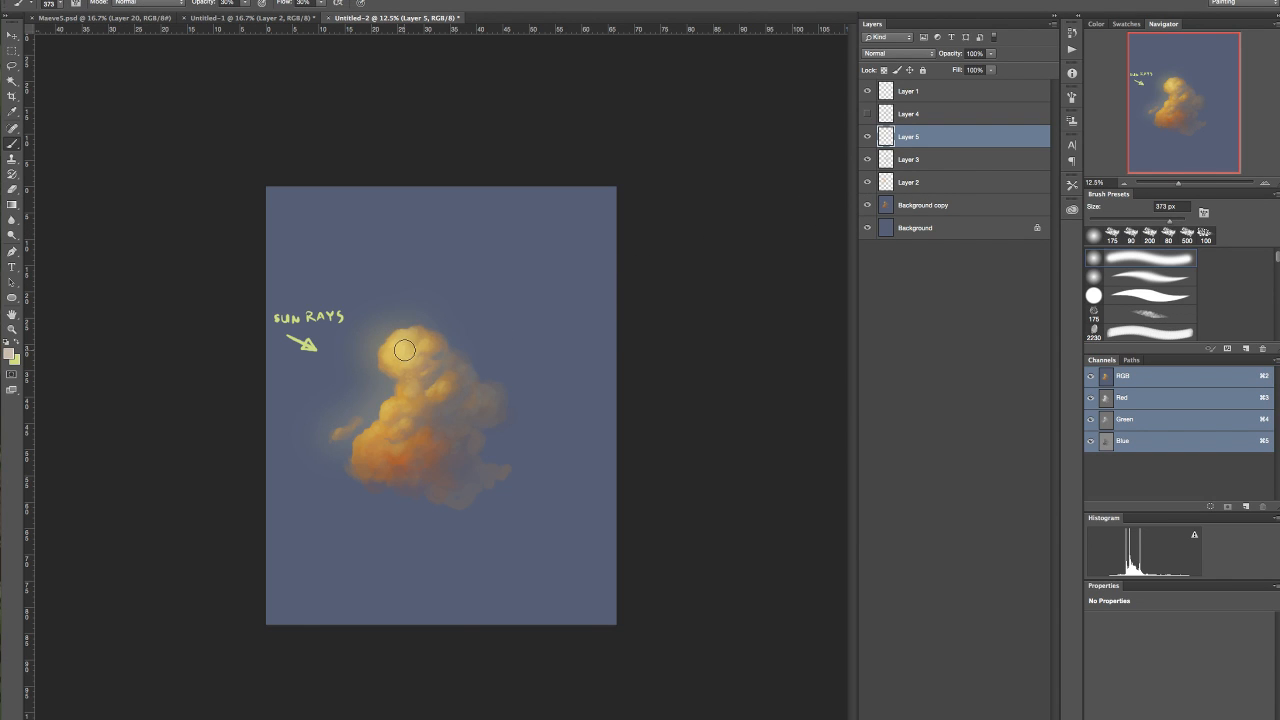
pyautogui.moveTo(395, 343)
pyautogui.mouseDown()
pyautogui.moveTo(422, 380)
pyautogui.moveTo(398, 368)
pyautogui.moveTo(408, 406)
pyautogui.mouseUp()
pyautogui.click(886, 54)
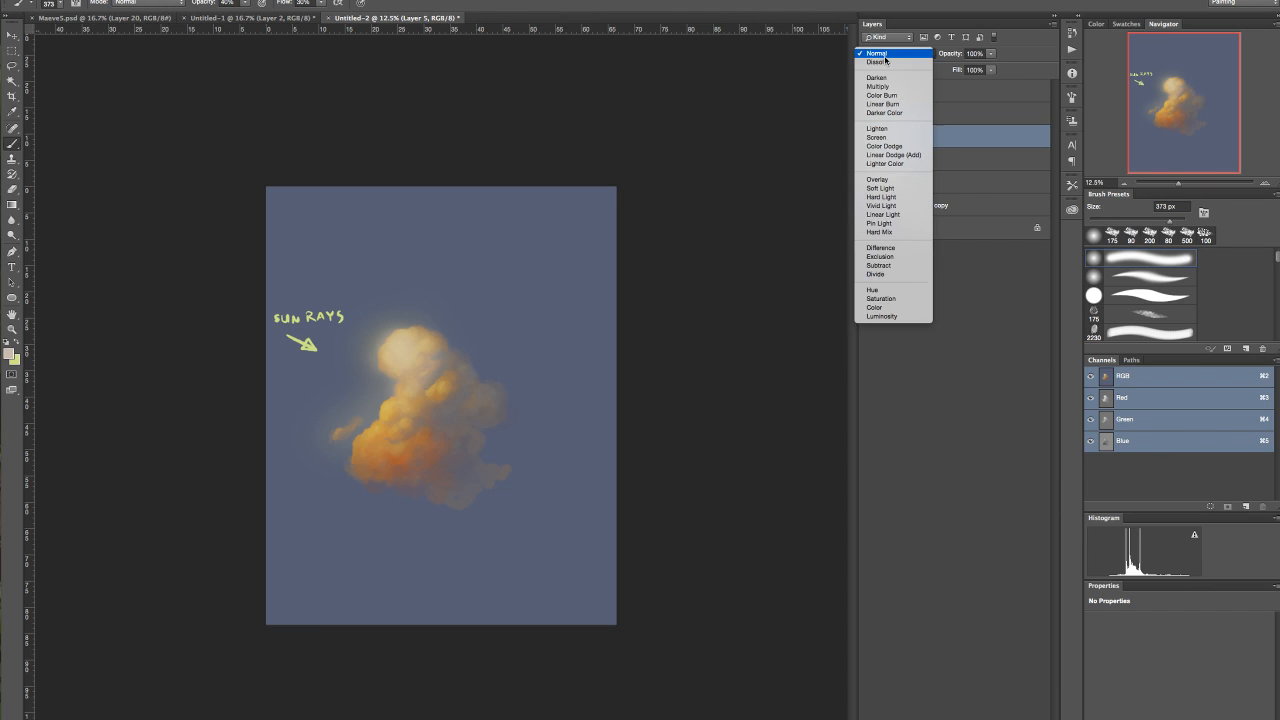
pyautogui.click(882, 298)
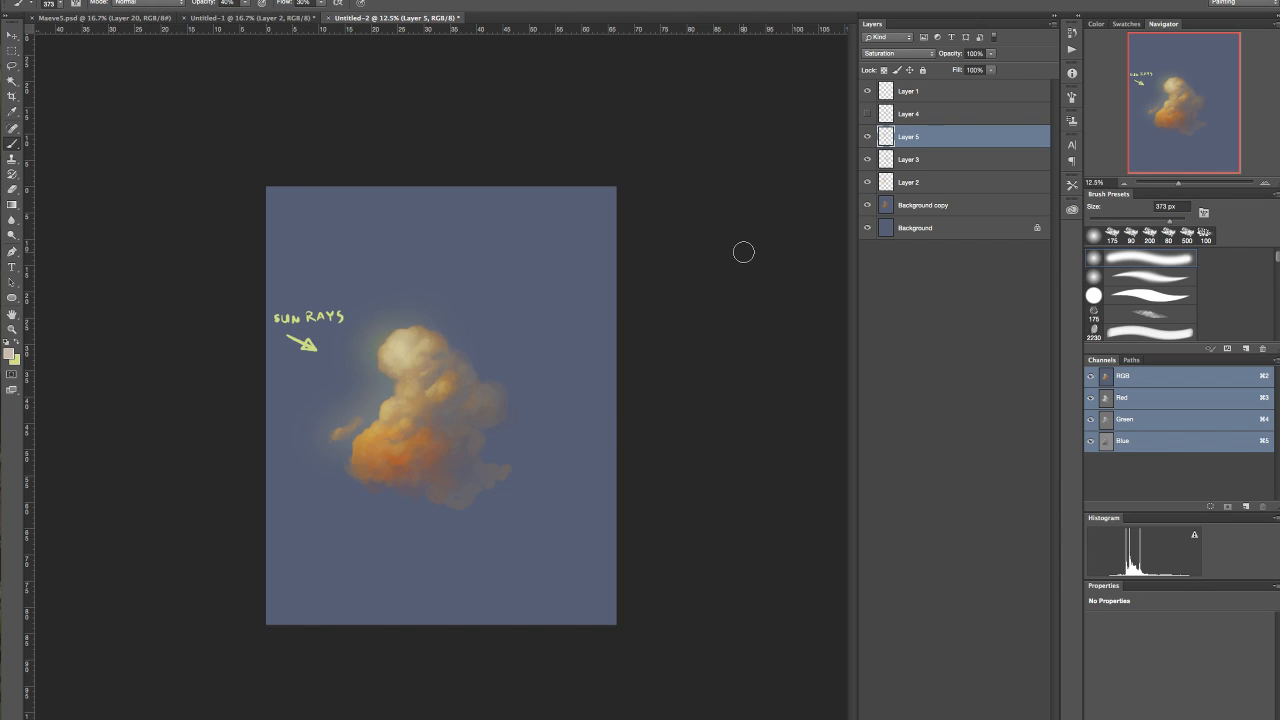
# - Compare Layer 2 on and off, and lower its opacity to 76%
pyautogui.click(867, 182)
pyautogui.click(867, 182)
pyautogui.click(910, 183)
pyautogui.click(992, 54)
pyautogui.moveTo(981, 68); pyautogui.dragTo(978, 69)
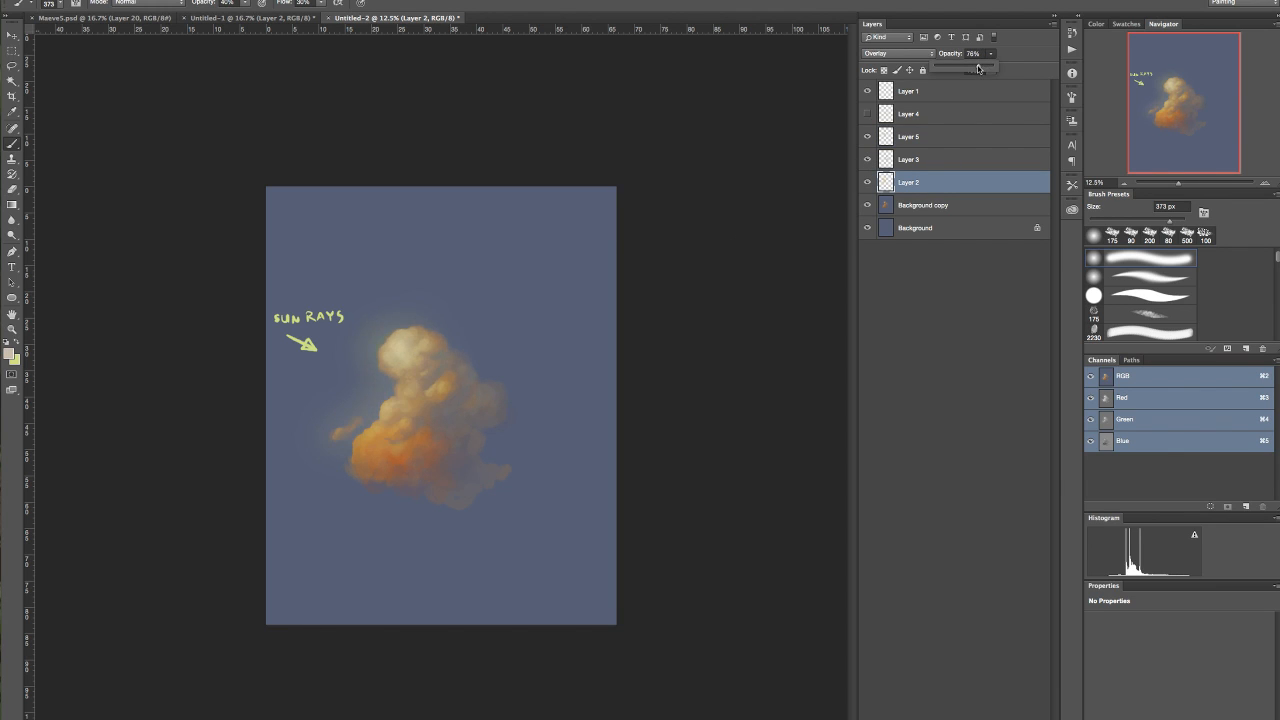
pyautogui.click(1276, 210)
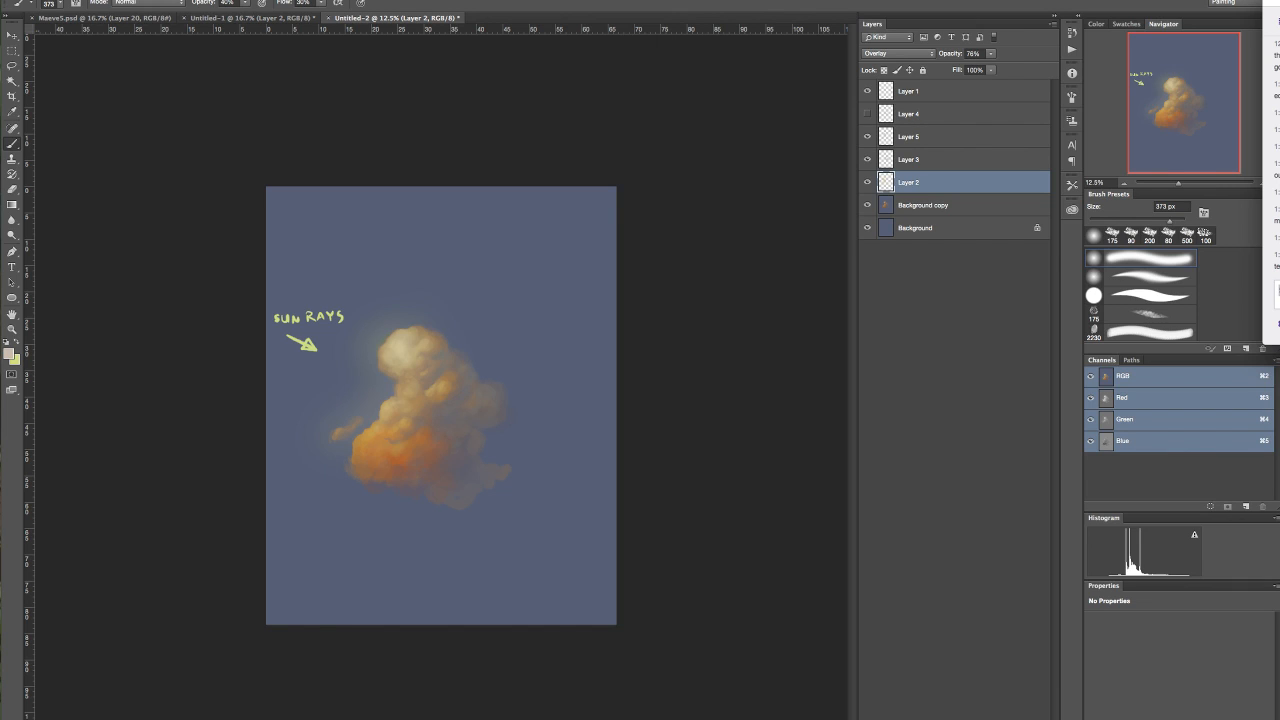
pyautogui.rightClick(1270, 209)
pyautogui.click(1277, 238)
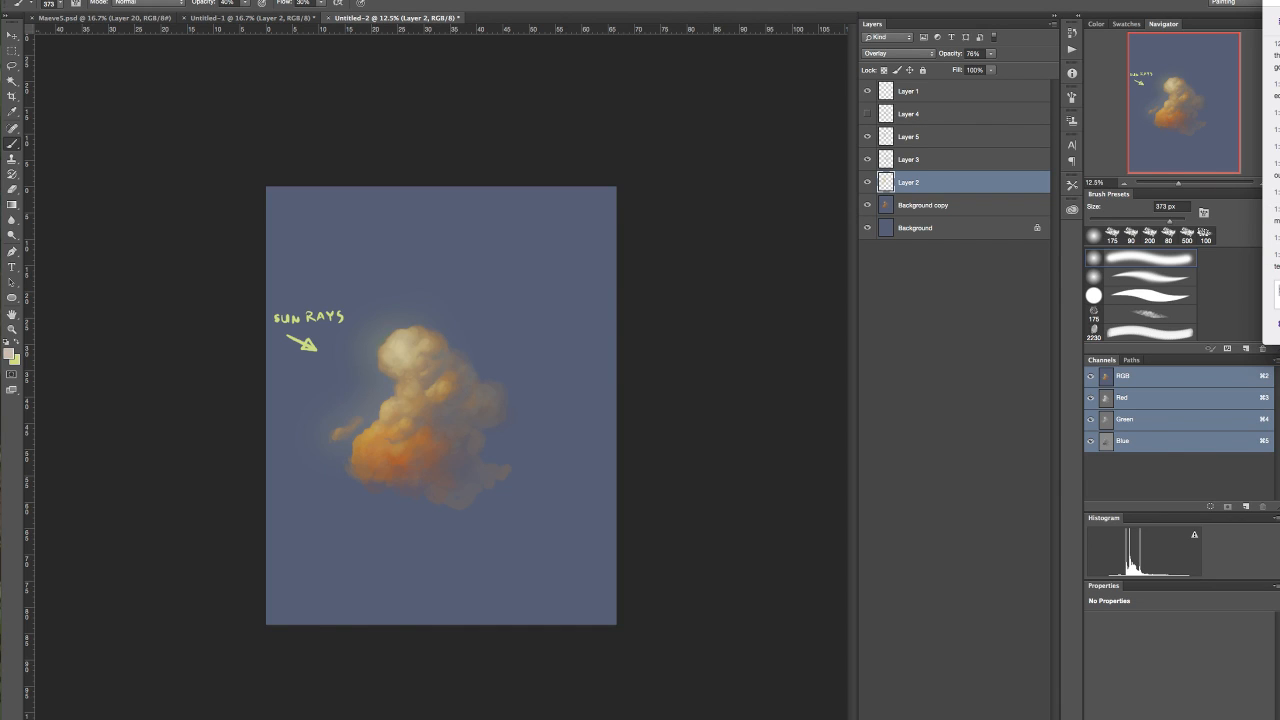